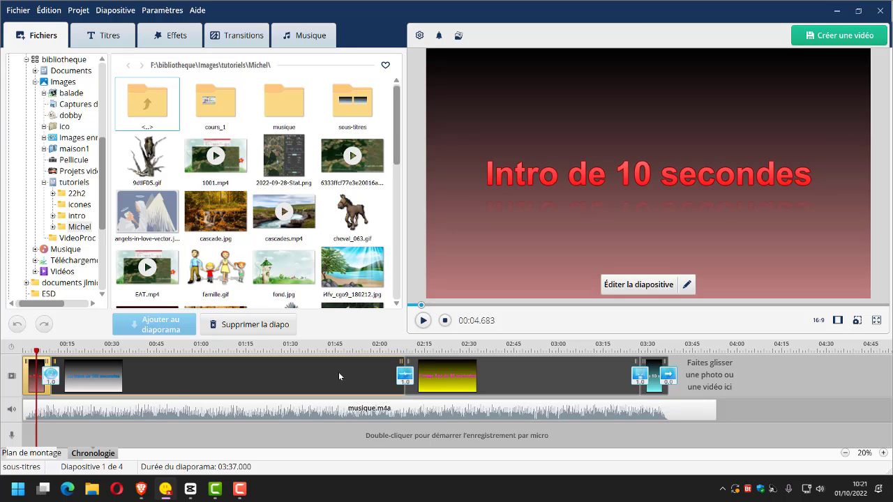
Review the 120-second track slide, the 80-second still-image slide and the outro slide through to the end of the slideshow.
left_click(171, 372)
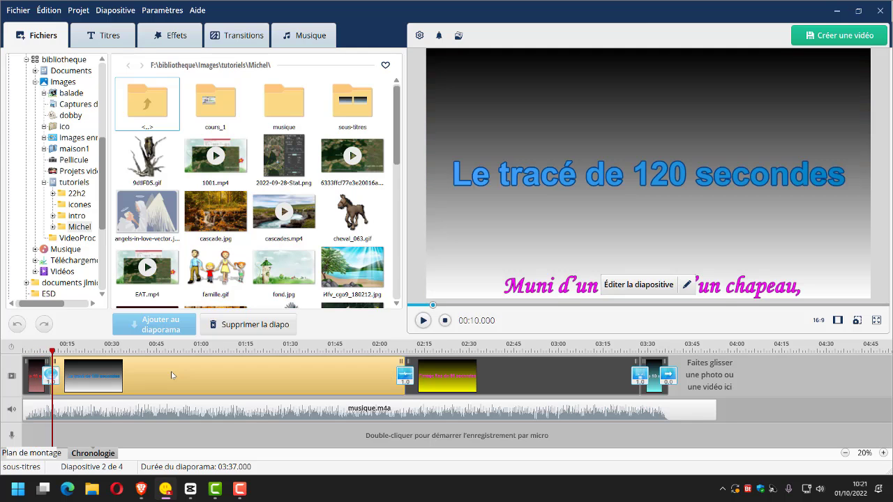
left_click(502, 365)
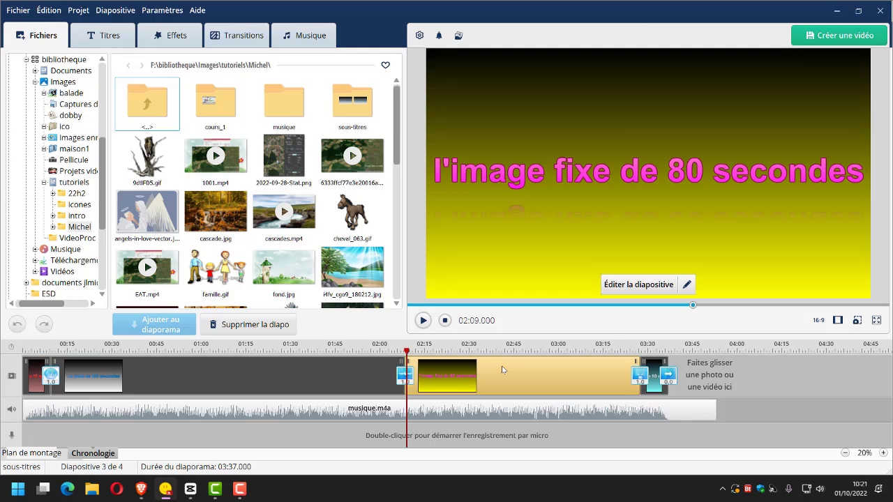
left_click(657, 379)
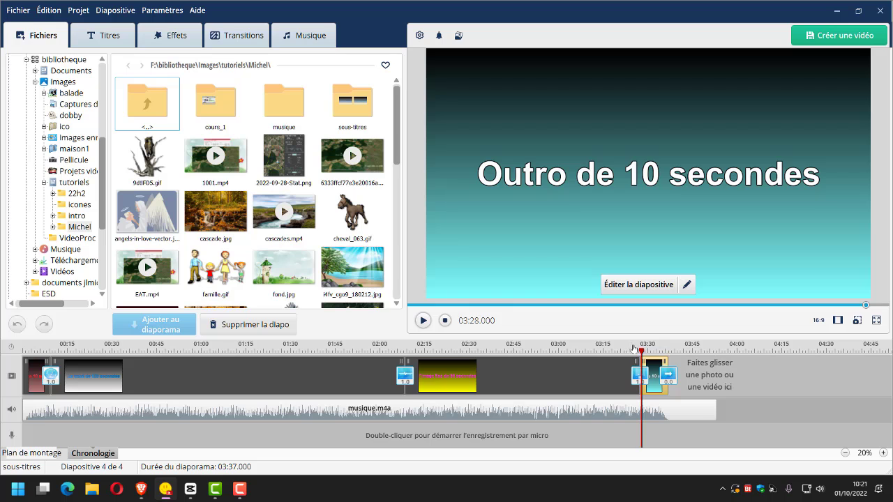
left_click_drag(642, 351, 668, 350)
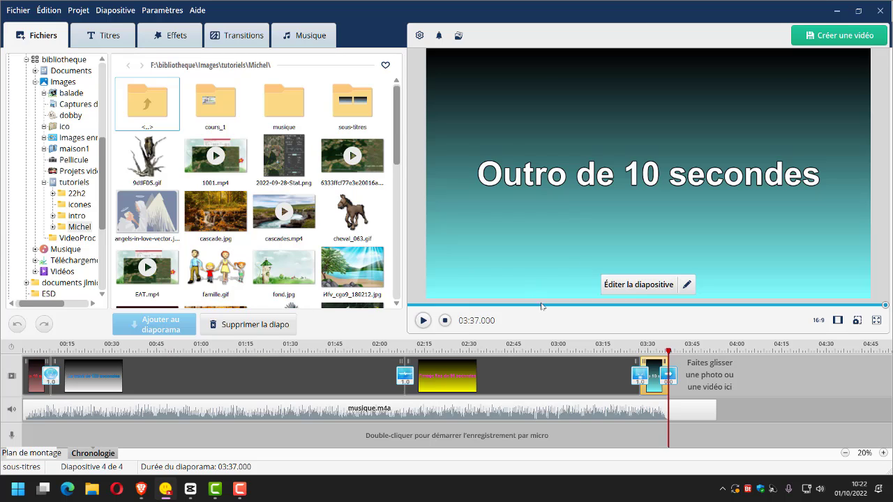
Open the intro slide for editing and delete its "Intro de 10 secondes" text layer.
left_click(421, 306)
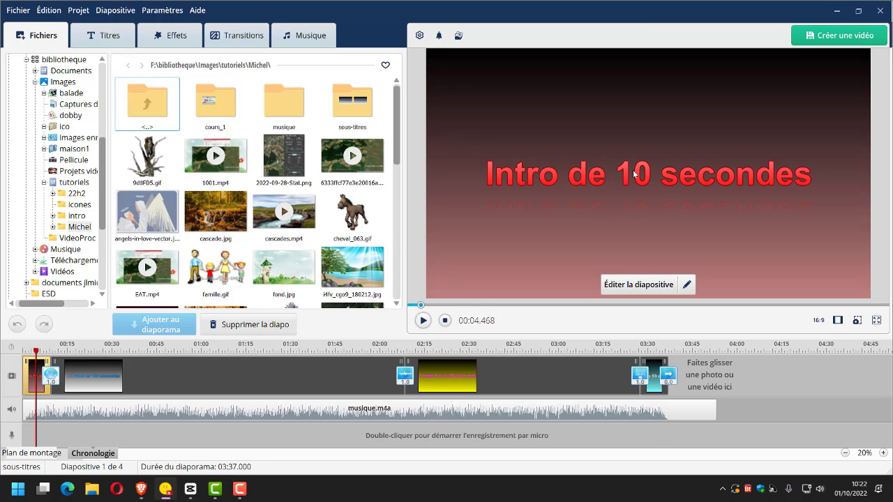
left_click(630, 284)
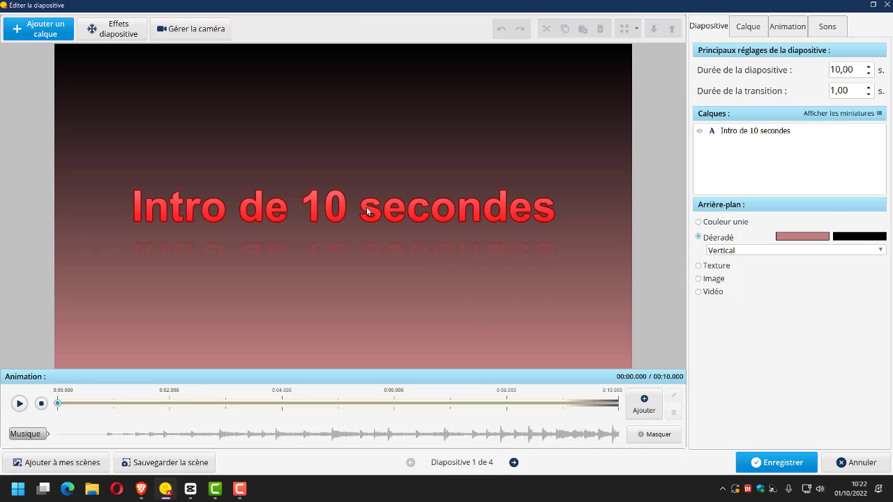
left_click(367, 207)
key("Delete")
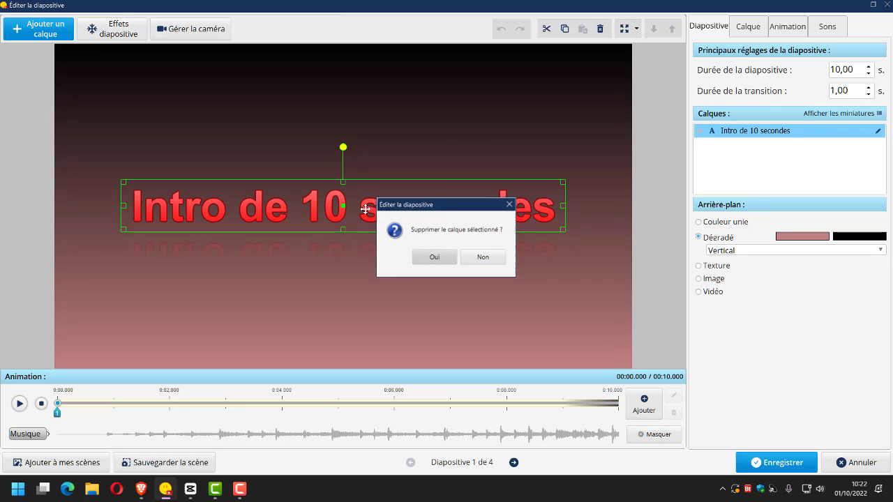
left_click(427, 264)
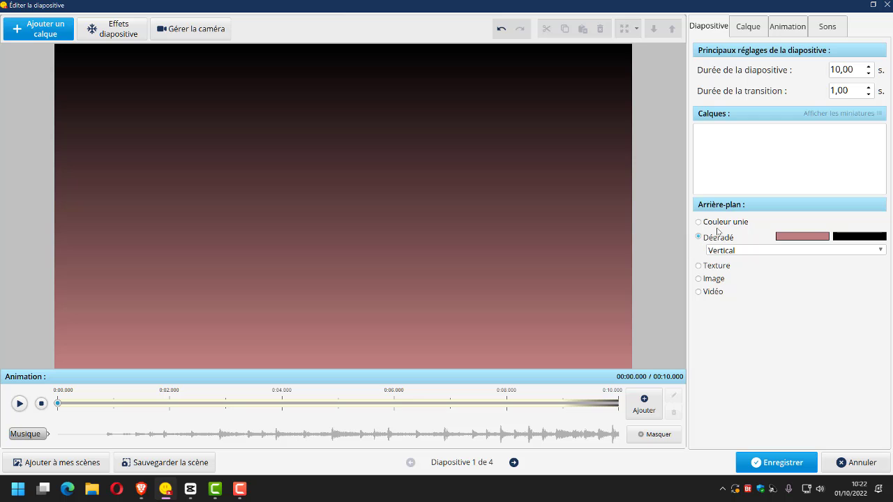
Set the intro slide's background to the video file Intro 001.mp4, found one folder above sous-titres.
left_click(706, 296)
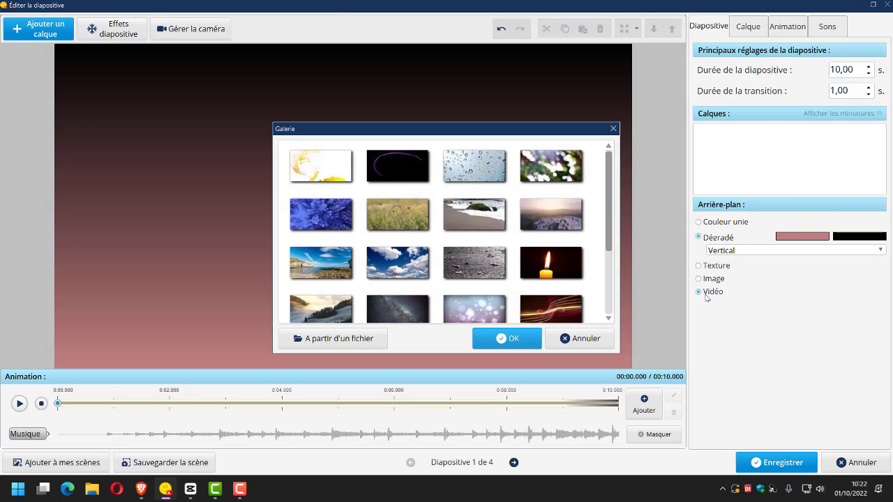
left_click(327, 339)
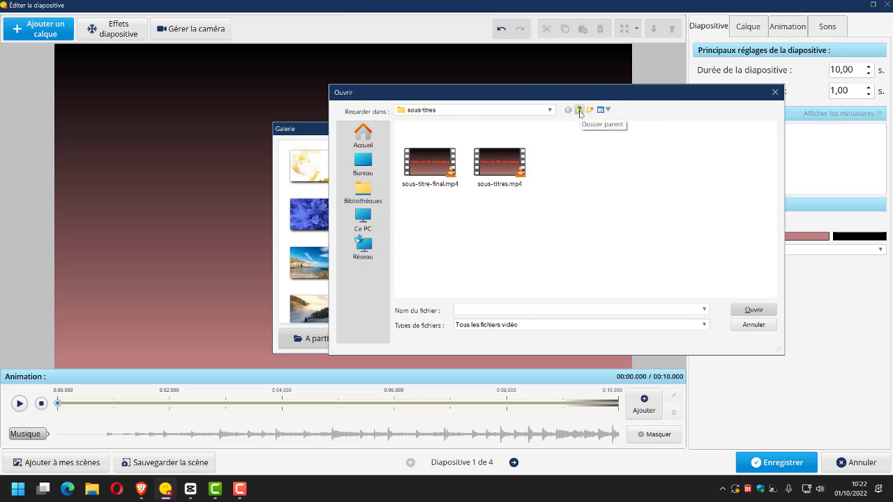
left_click(578, 110)
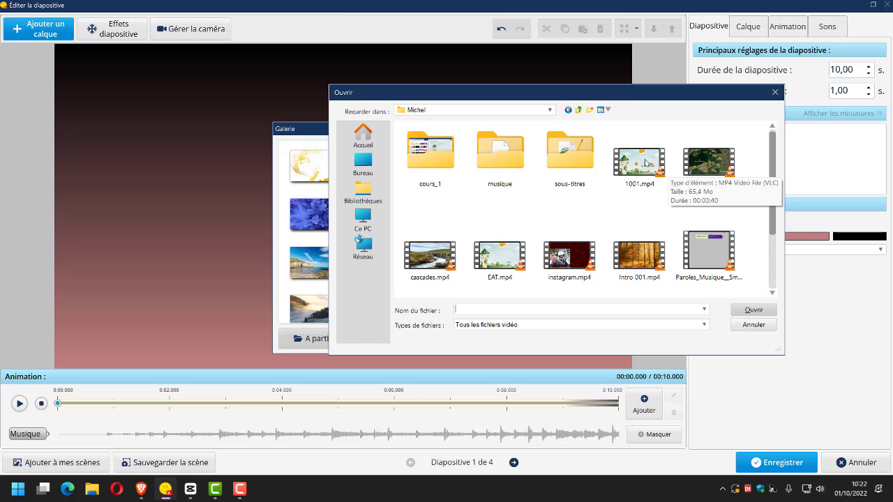
left_click(635, 264)
left_click(748, 310)
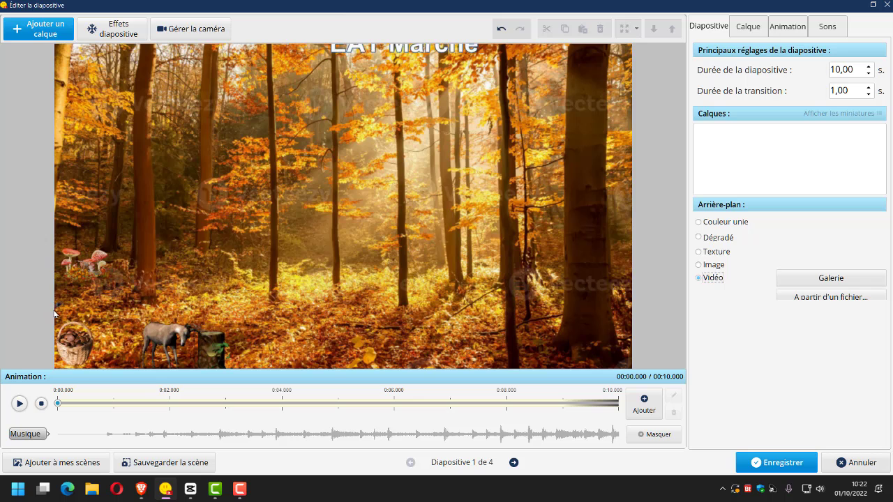
Preview the intro slide with its video background and close the slide editor, discarding the changes.
left_click(23, 403)
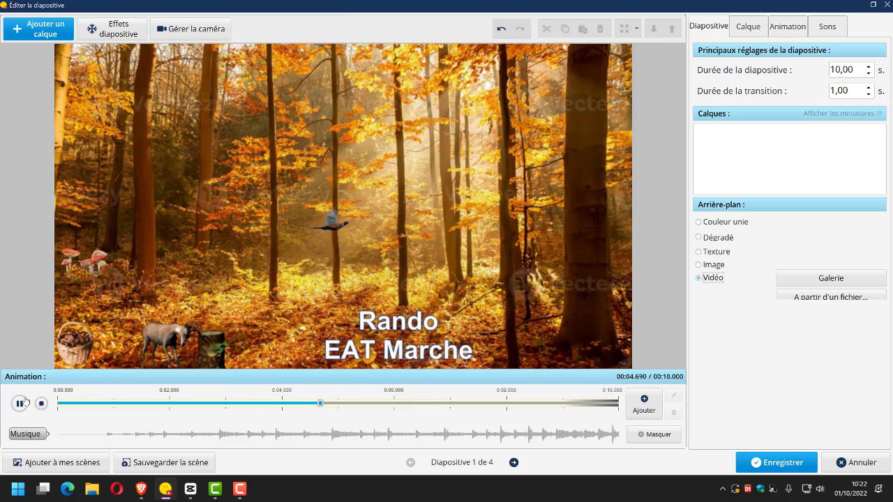
left_click(23, 403)
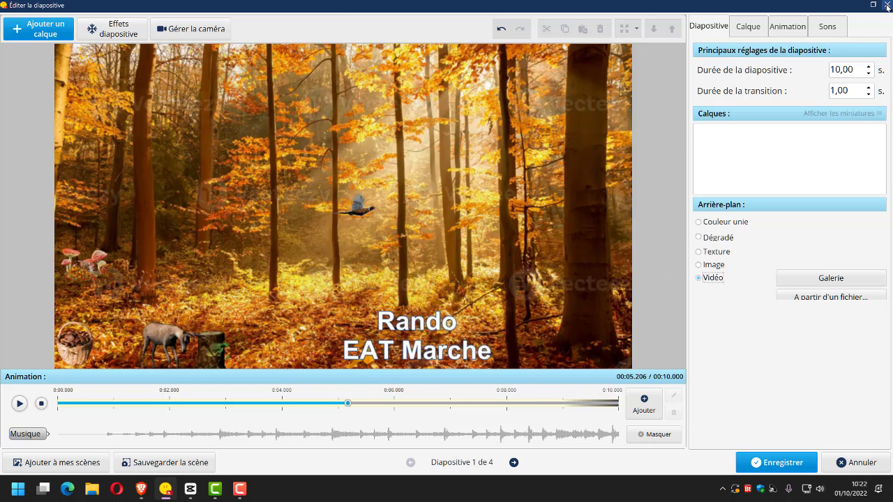
mouse_move(873, 8)
left_click(875, 5)
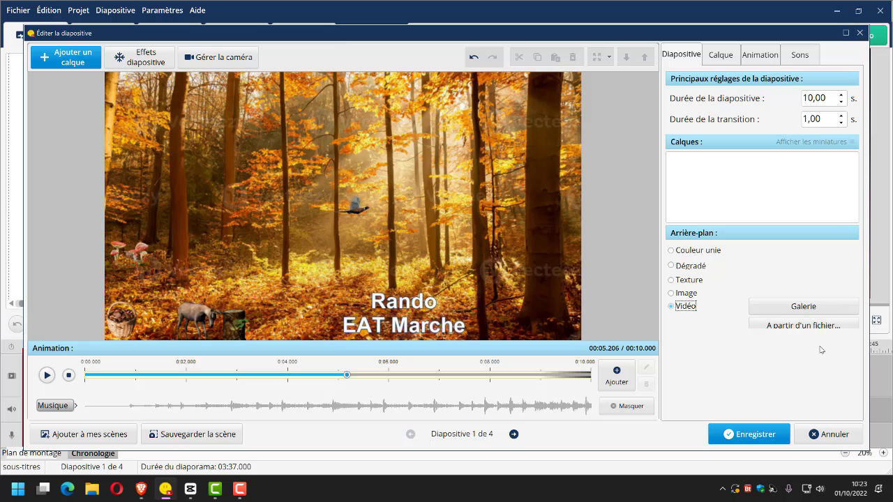
left_click(829, 434)
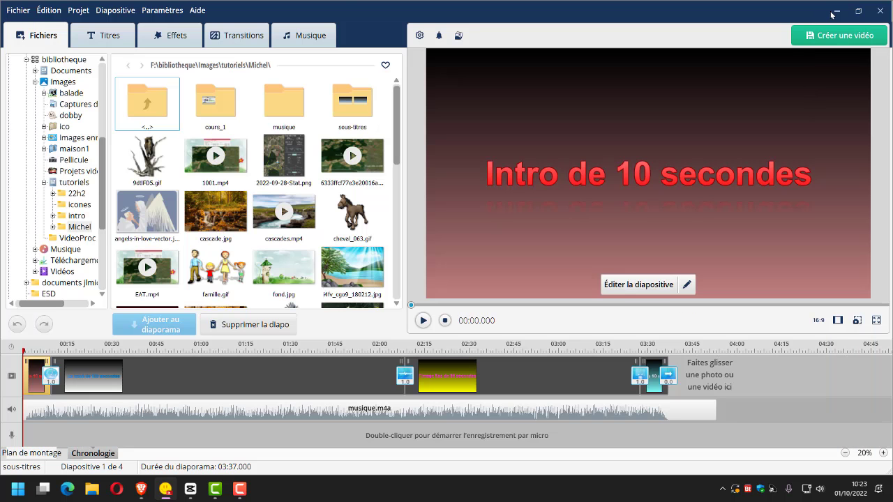
Switch to CapCut and add the already imported sous-titres.mp4 video to the timeline.
left_click(835, 13)
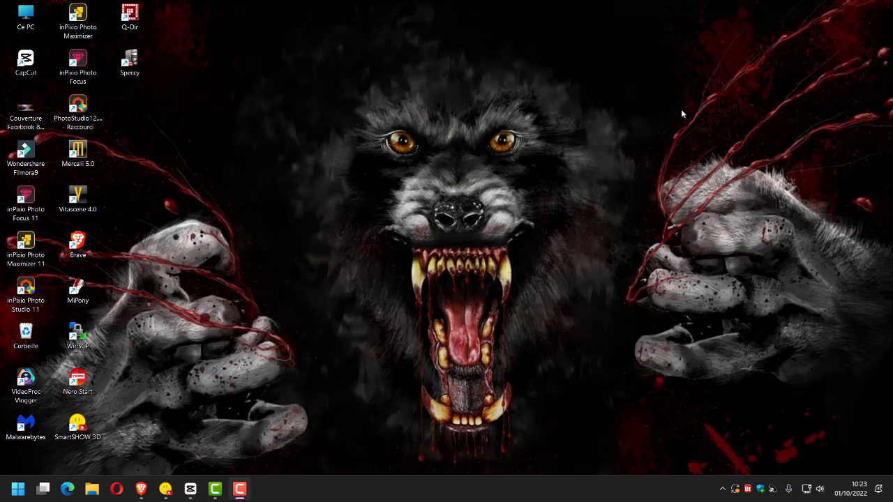
left_click(194, 490)
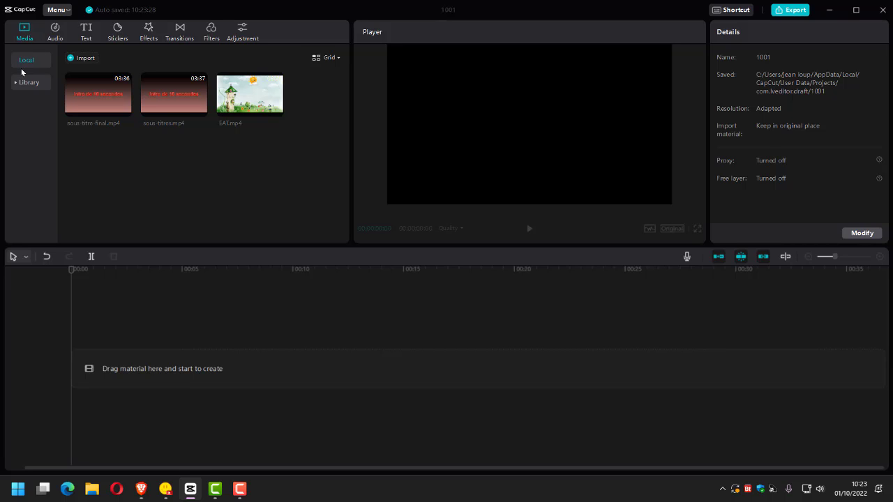
left_click(83, 60)
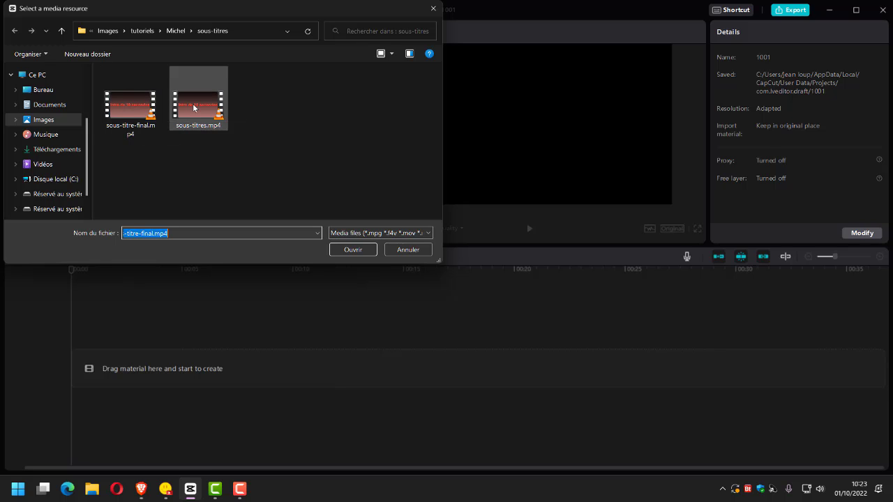
left_click(410, 251)
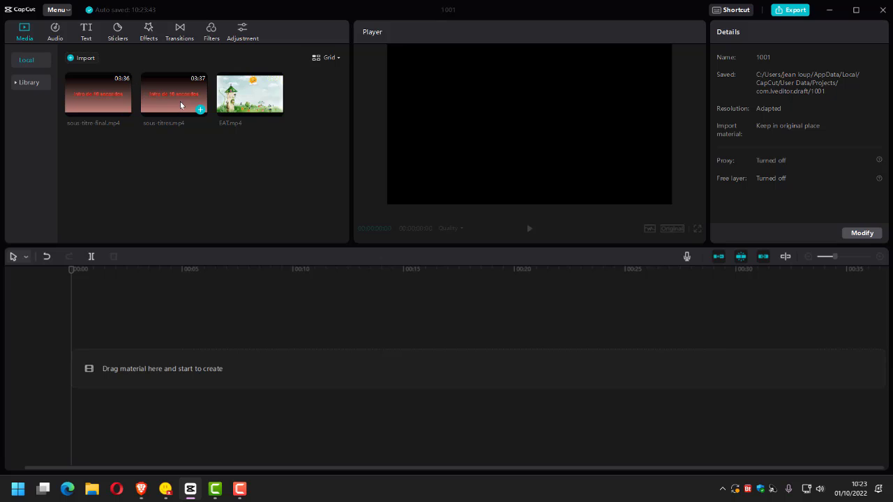
left_click(181, 105)
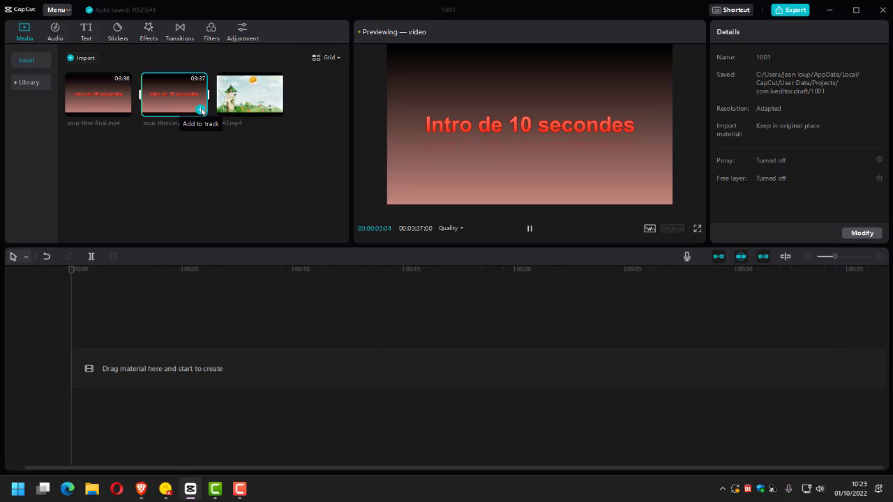
left_click(201, 110)
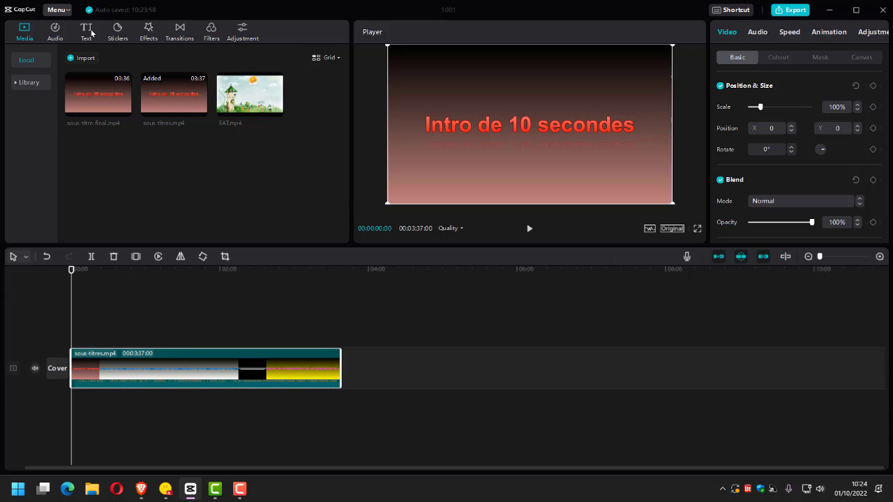
Add the local caption file Sous-titres.srt to the timeline above the video.
left_click(87, 30)
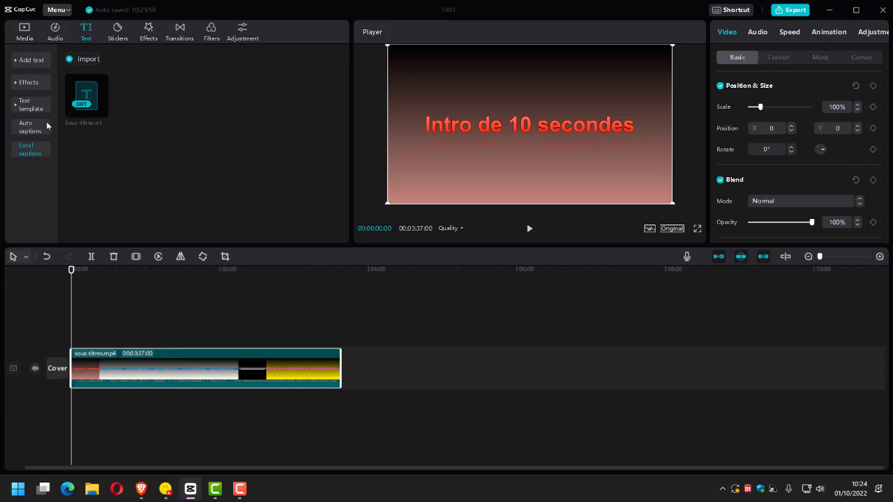
mouse_move(92, 108)
left_click(88, 59)
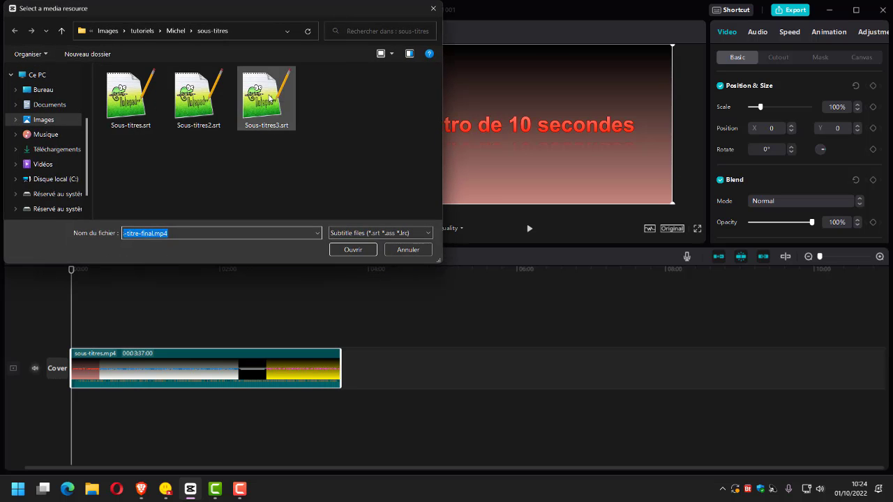
left_click(406, 254)
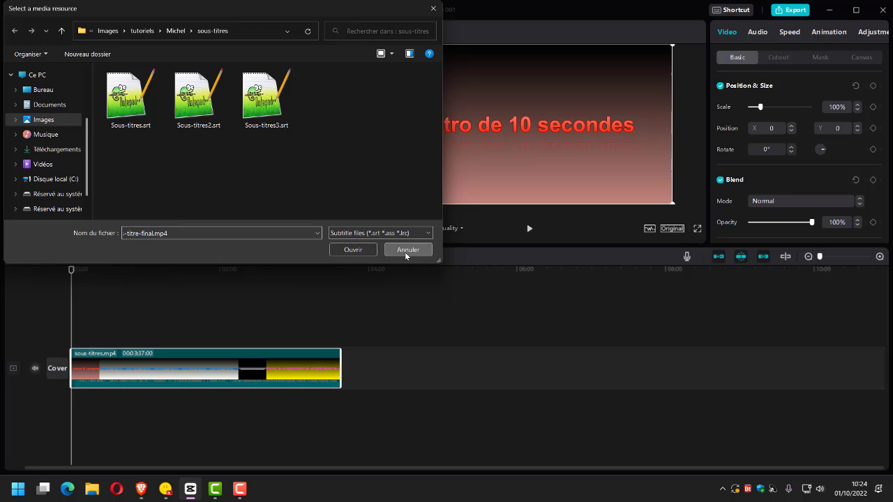
mouse_move(83, 97)
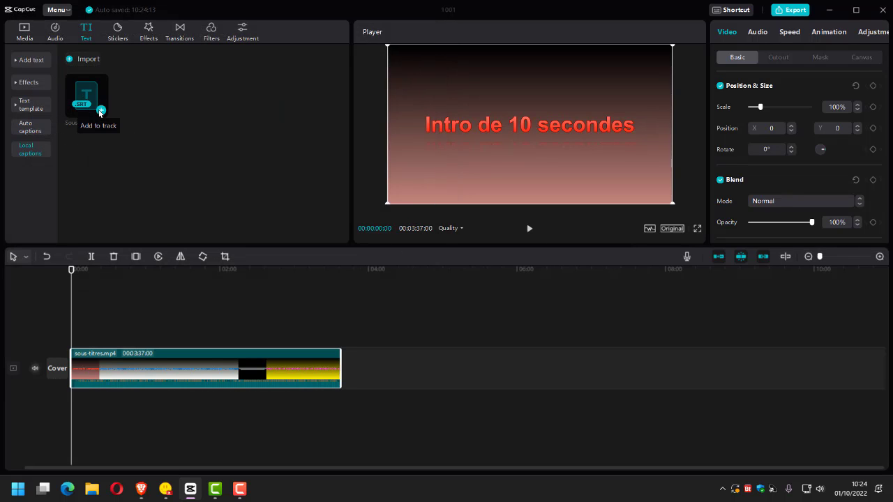
left_click(100, 111)
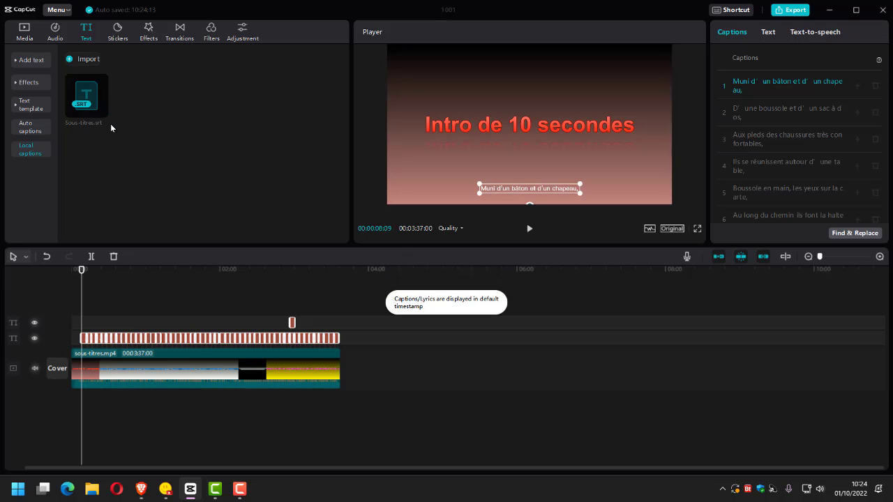
Delete the stray caption clip that sits alone on the upper text track.
left_click(289, 321)
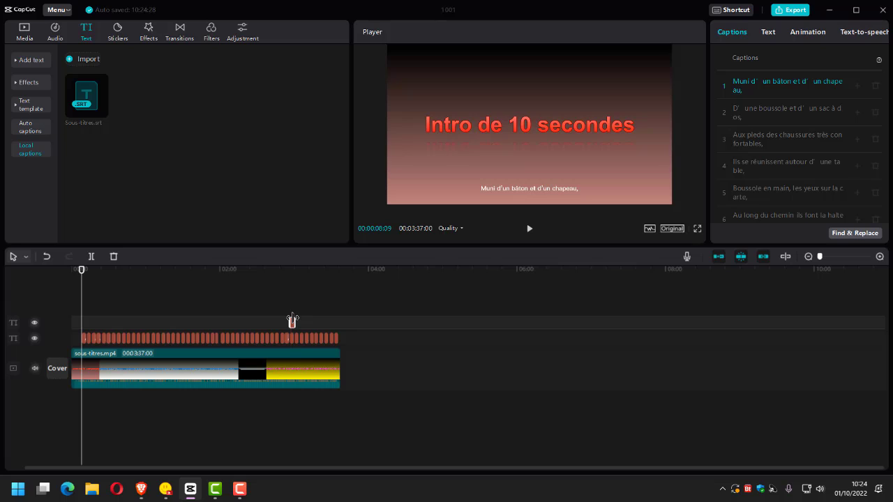
right_click(292, 321)
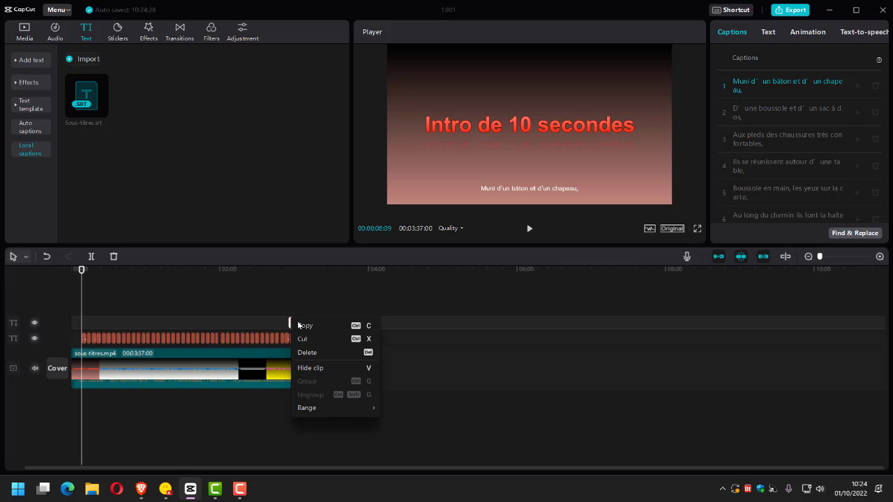
left_click(314, 353)
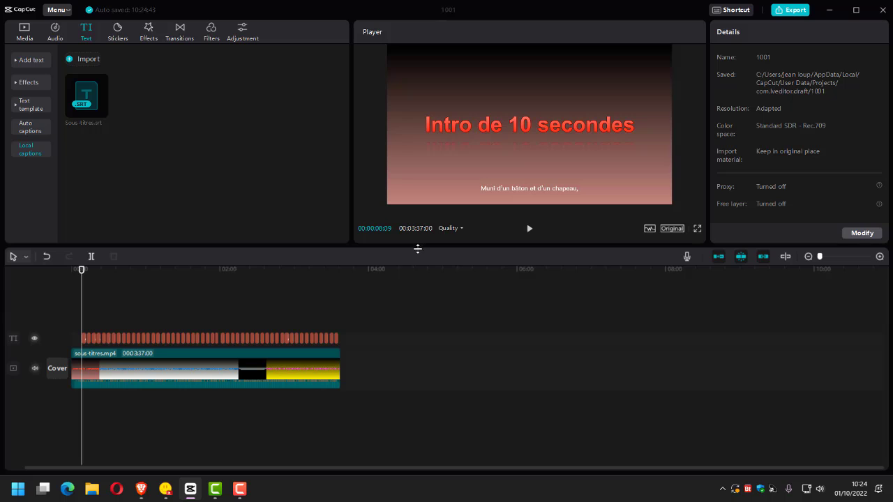
Enlarge the player area and play the video to check how the captions display.
left_click_drag(423, 247, 431, 331)
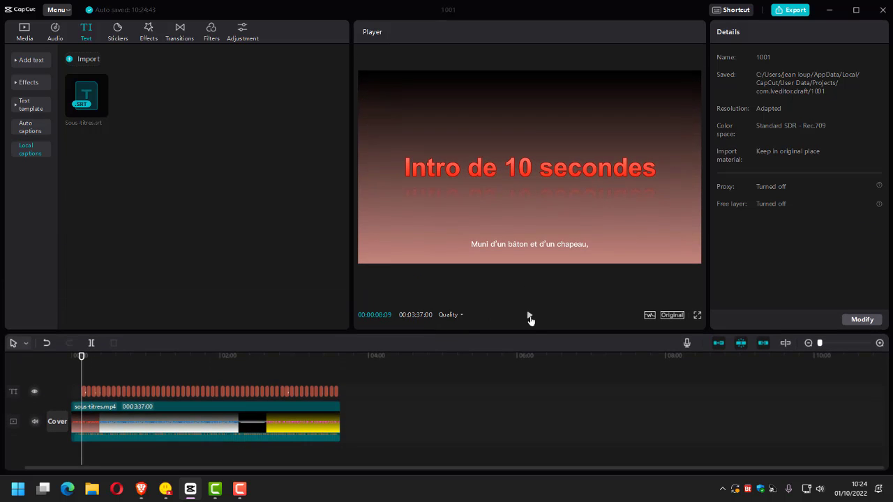
left_click(529, 317)
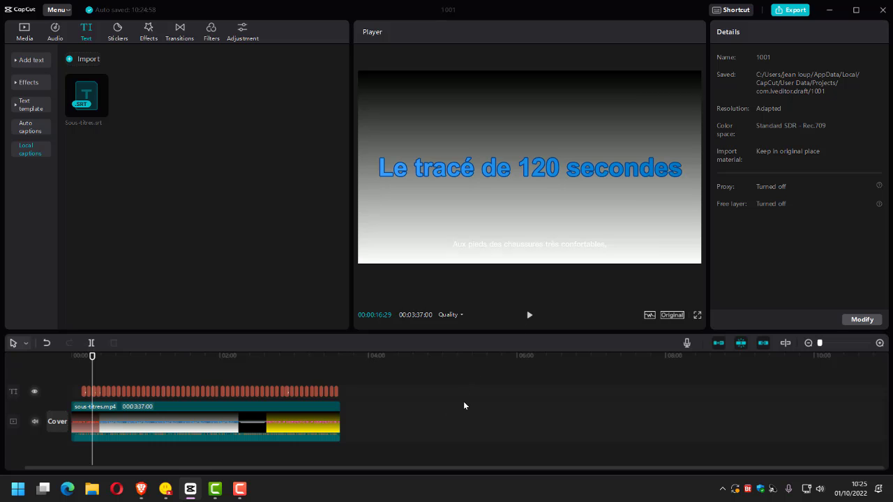
Select all the caption clips on the text track and enlarge the timeline scale until their texts are readable.
scroll(464, 406, "up", 6)
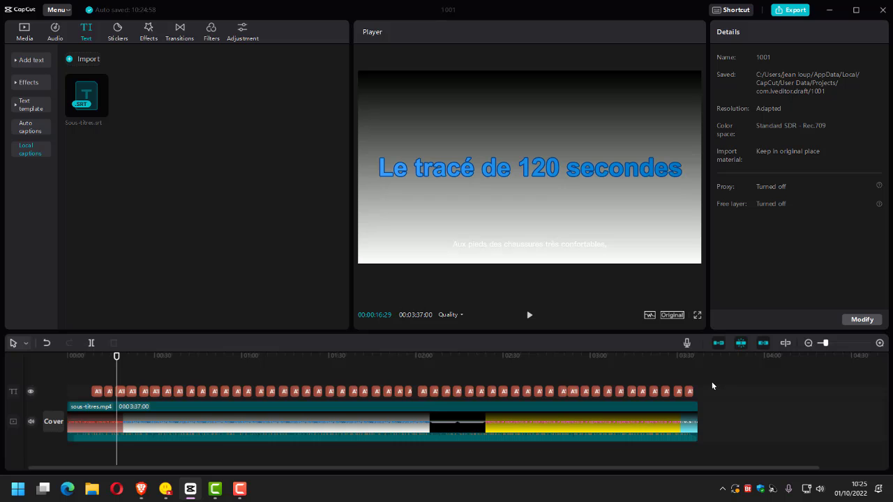
left_click_drag(712, 386, 93, 402)
scroll(793, 457, "up", 1)
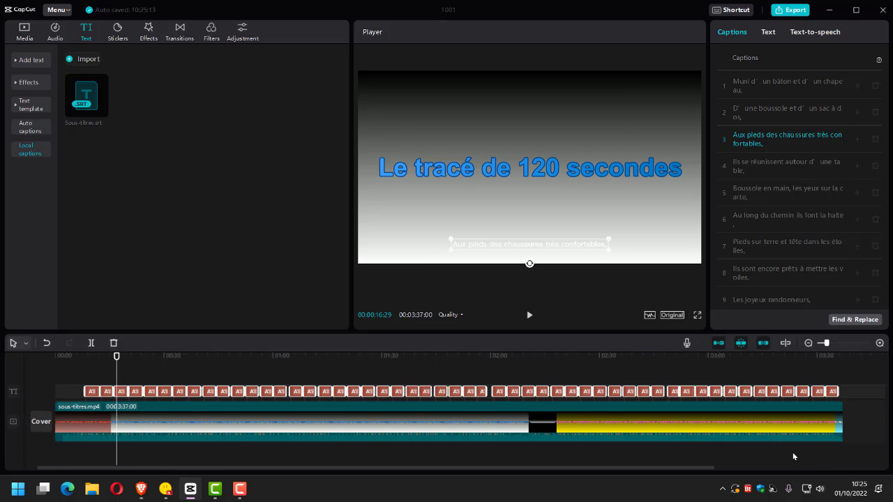
scroll(794, 456, "up", 4)
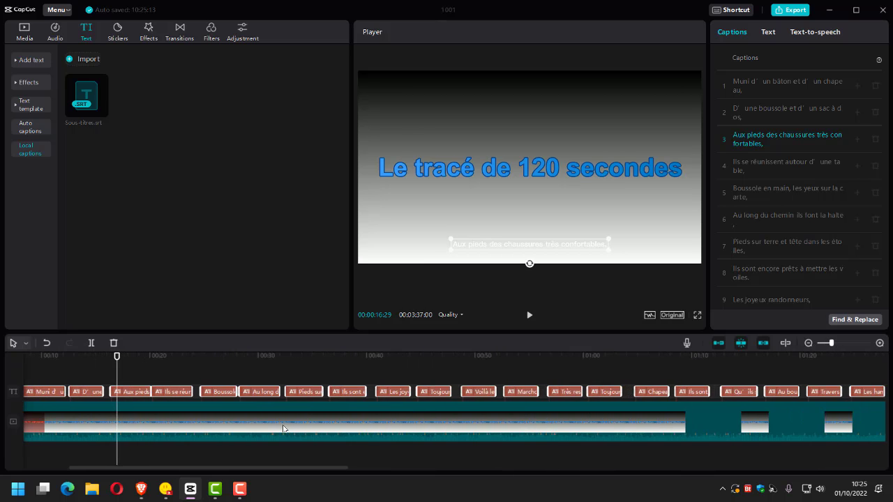
Play the video from about 2 seconds up to the start of the main title to compare the first caption's timing.
scroll(284, 429, "up", 1)
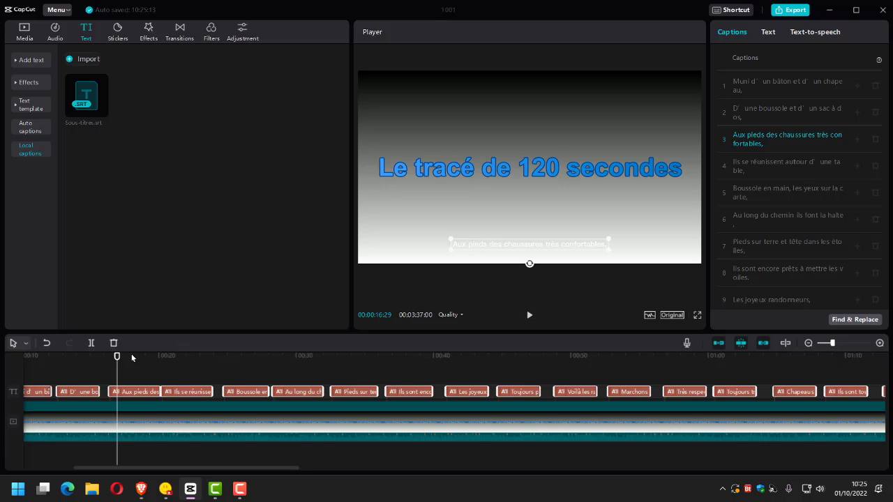
left_click_drag(117, 356, 110, 379)
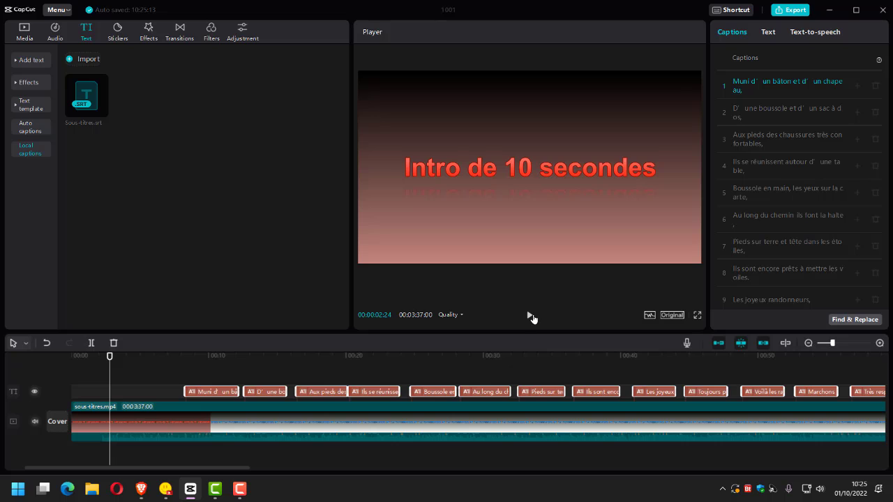
left_click(530, 318)
left_click(530, 318)
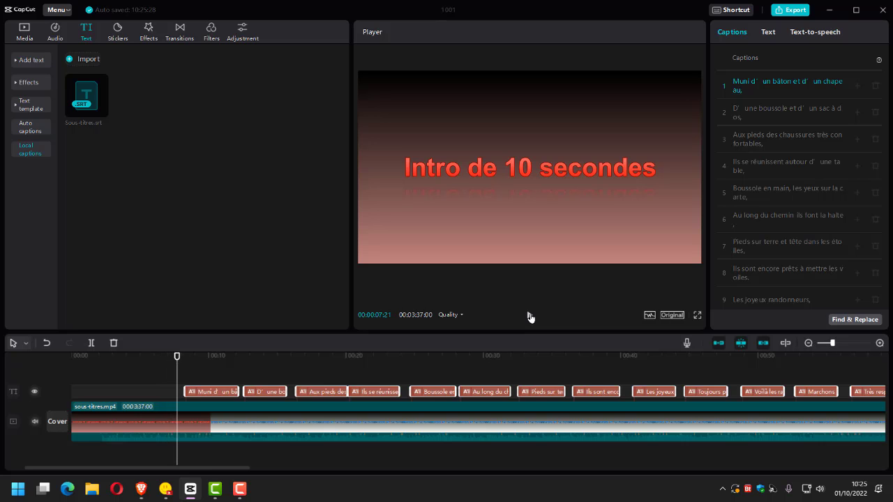
left_click(530, 318)
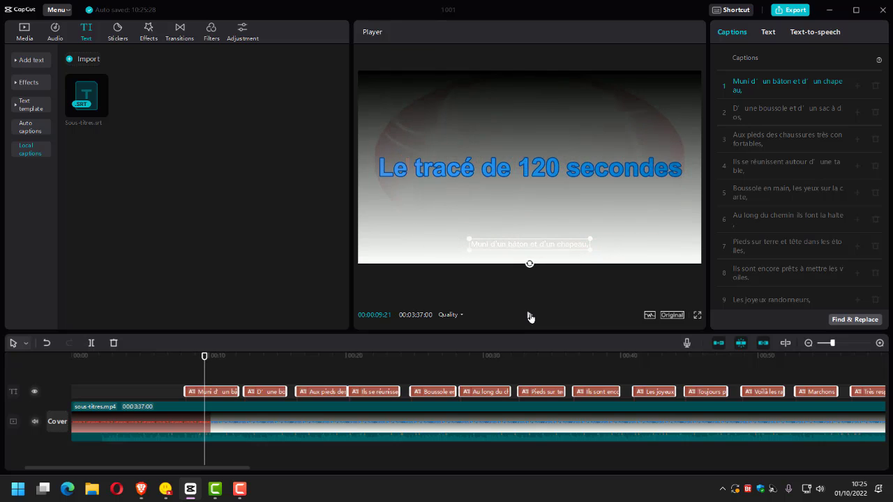
left_click(530, 317)
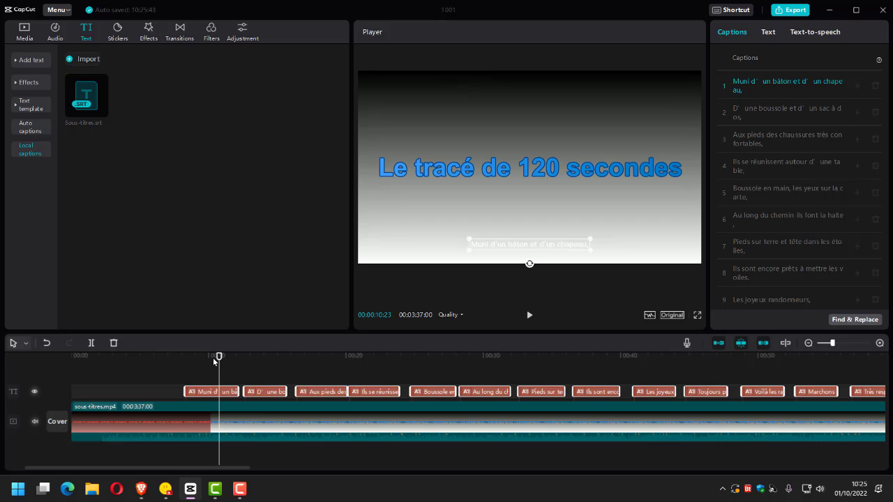
Locate where the main title fully replaces the intro and shift all selected captions so the first one starts at 00:00:10:05.
left_click(213, 359)
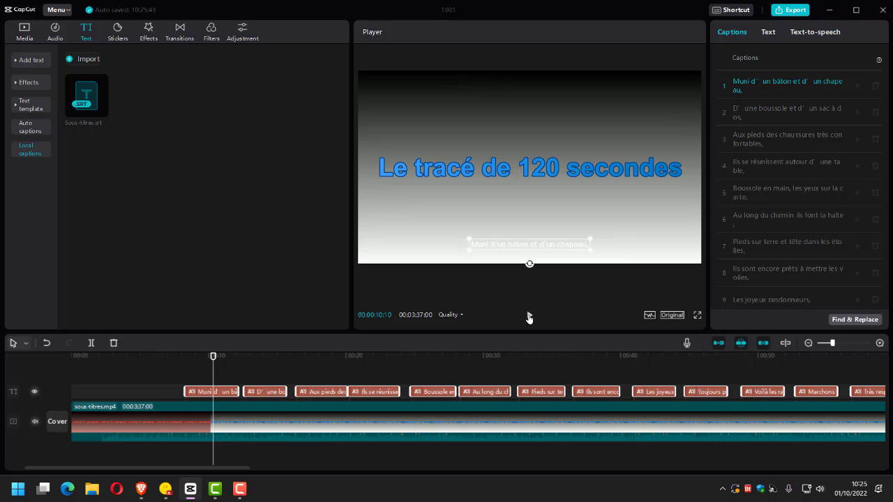
left_click(529, 315)
key("space")
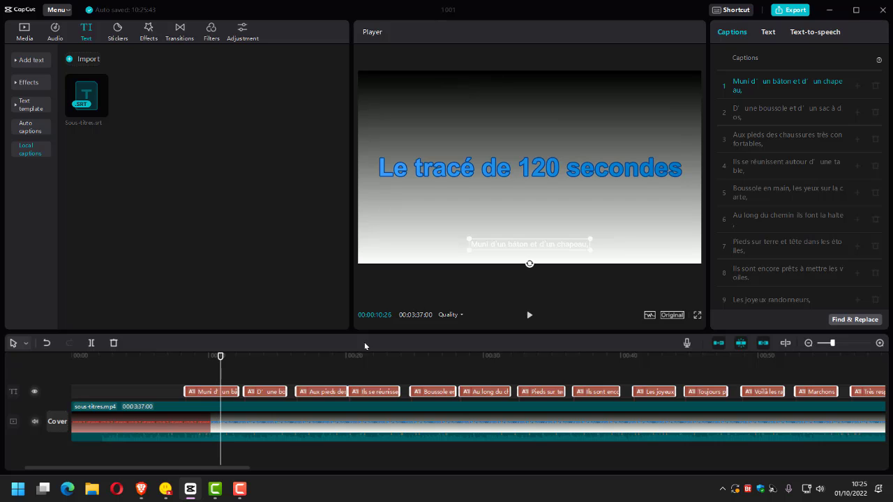
left_click(203, 357)
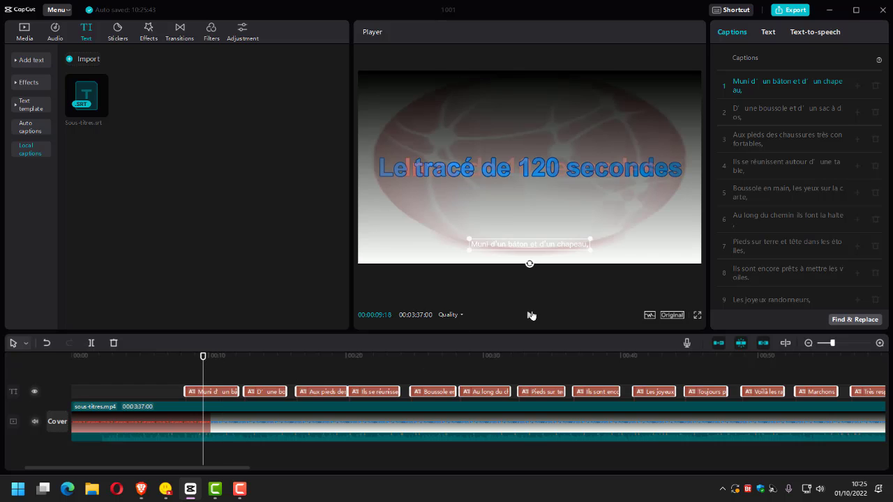
left_click(530, 315)
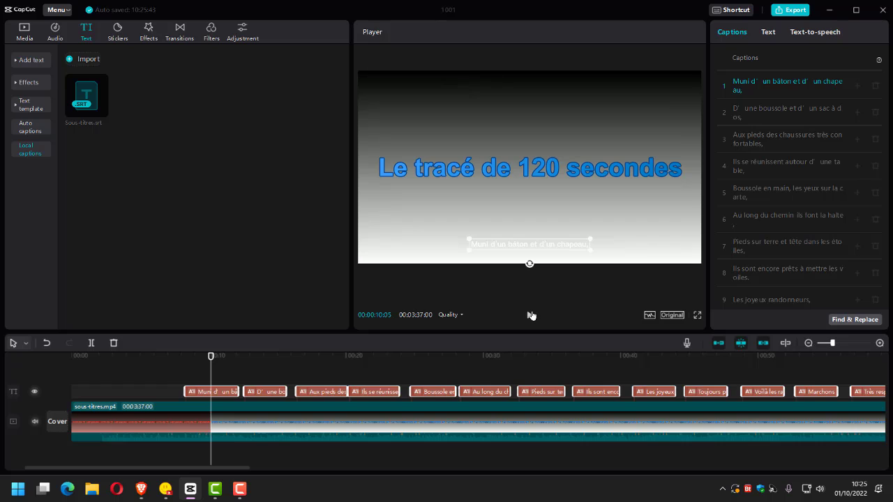
left_click(531, 316)
left_click_drag(220, 395, 243, 393)
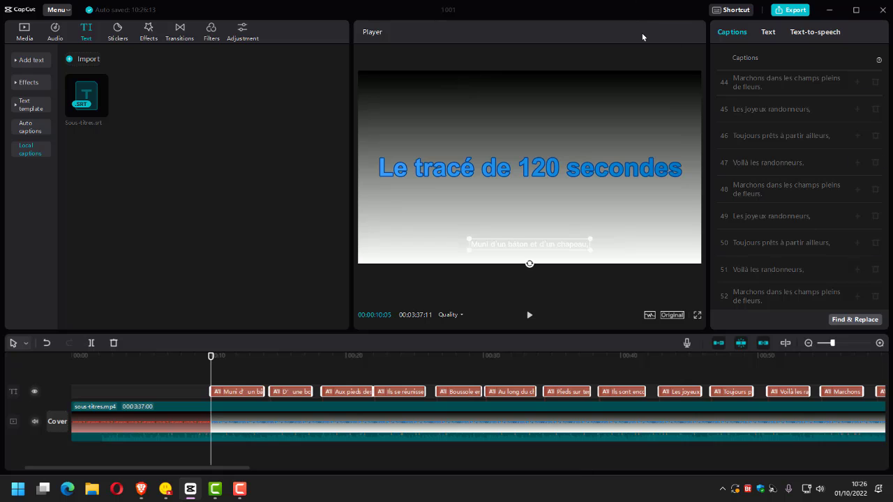
Try the yellow text effect on all the selected captions and clear it again.
left_click(767, 33)
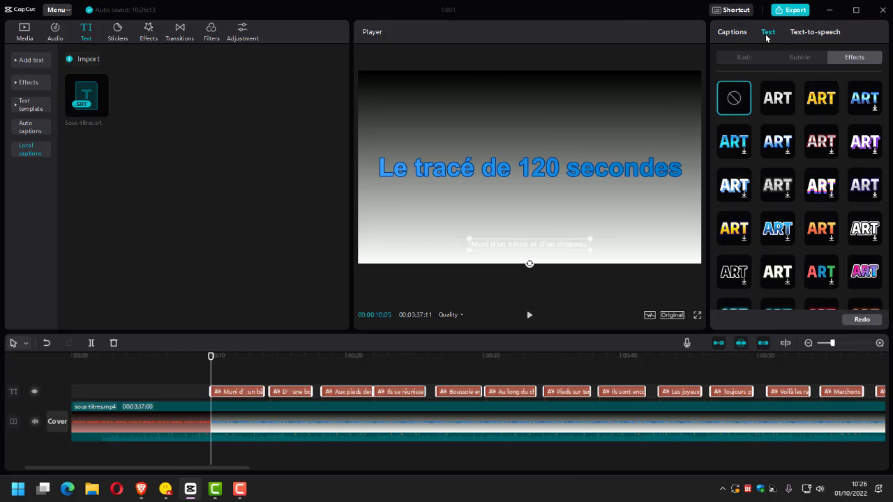
left_click(822, 98)
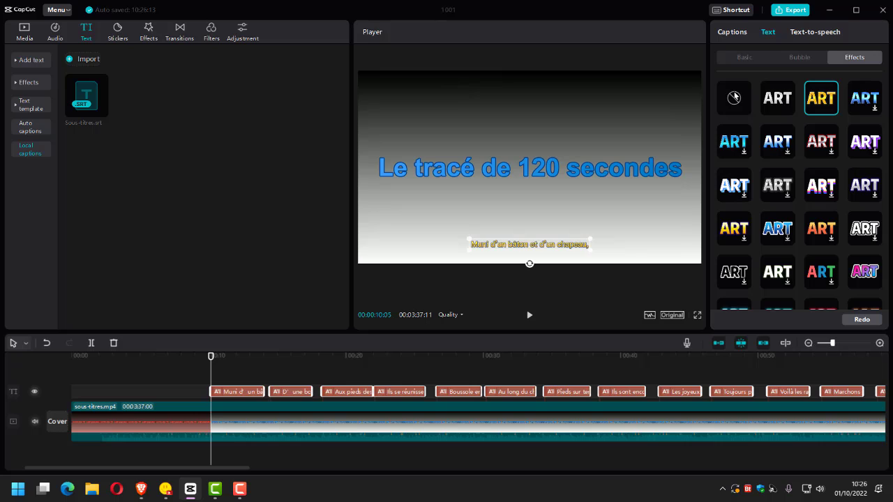
left_click(734, 98)
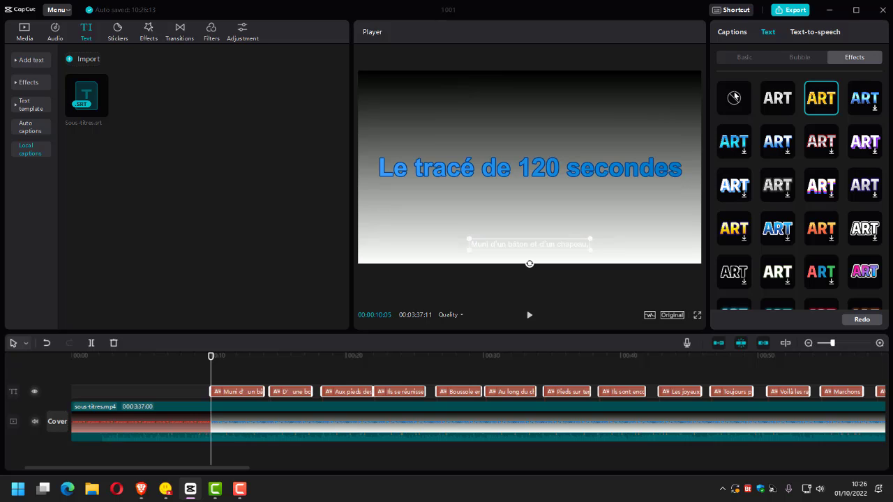
Review the captions' basic text settings and caption list, and select only the first caption clip on the text track.
left_click(748, 58)
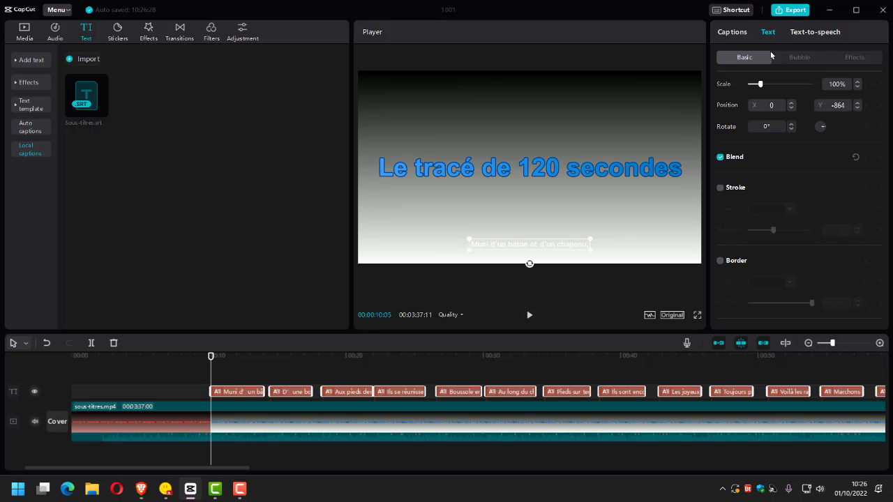
left_click(740, 33)
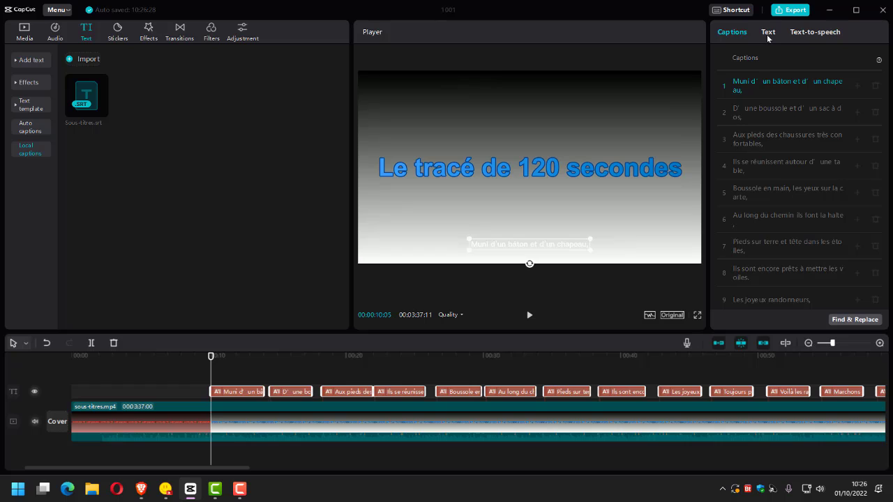
left_click(768, 35)
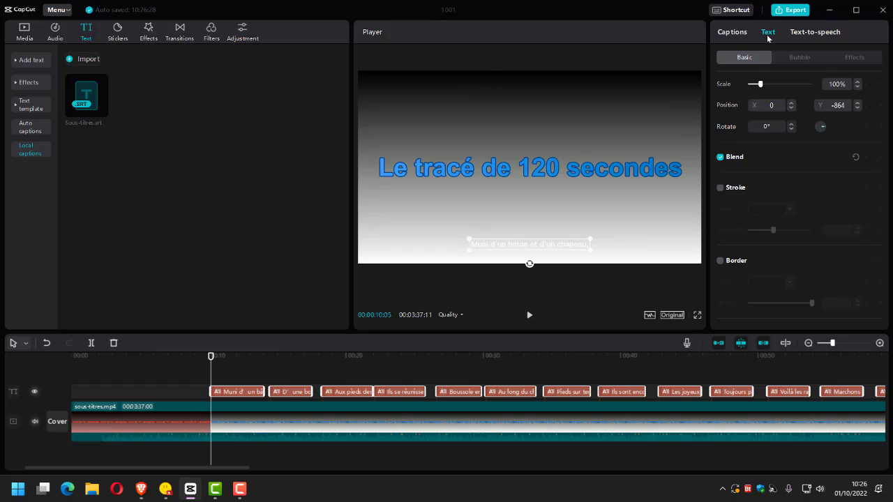
left_click(243, 395)
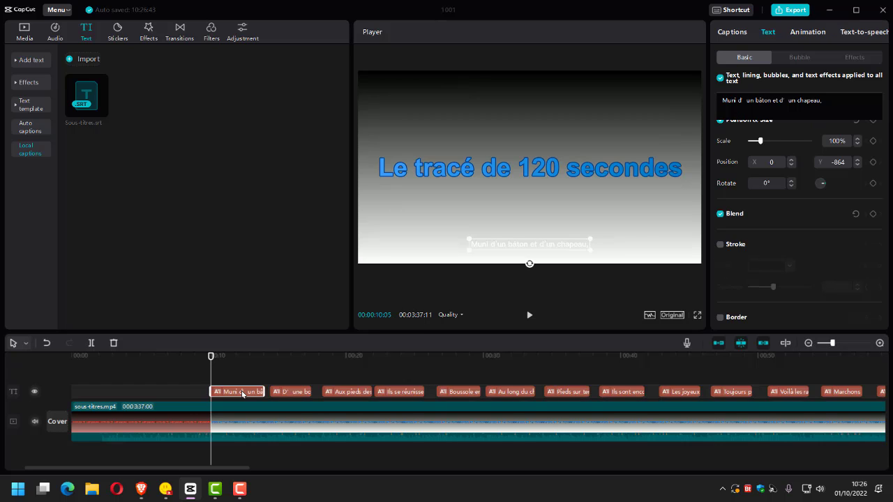
Browse the bubble styles and try the yellow cloud bubble on the captions.
left_click(801, 57)
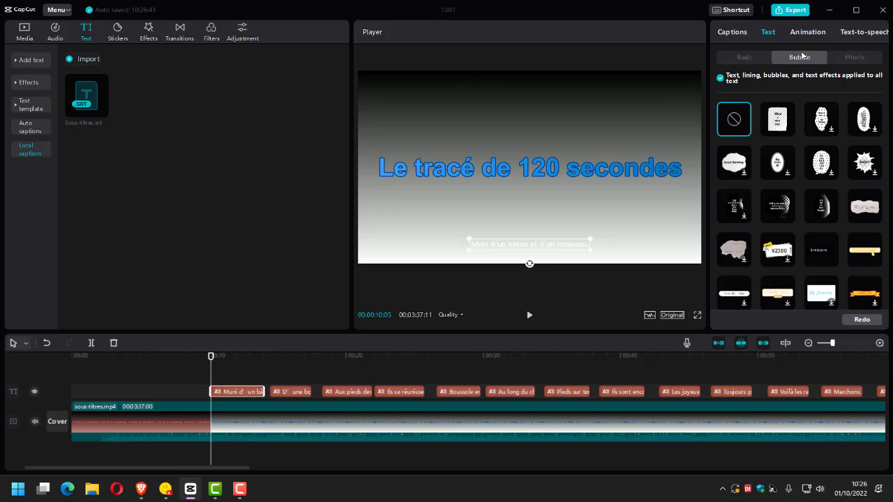
left_click(742, 64)
scroll(794, 222, "down", 5)
scroll(793, 222, "down", 8)
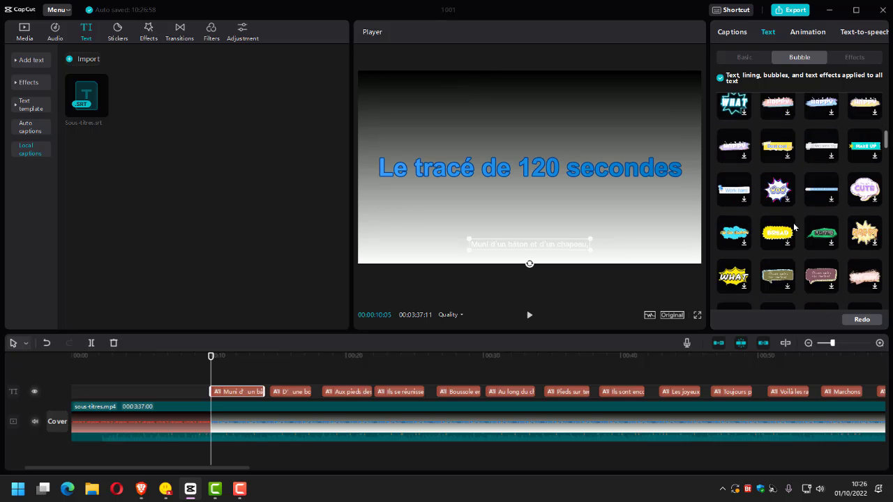
scroll(793, 223, "down", 8)
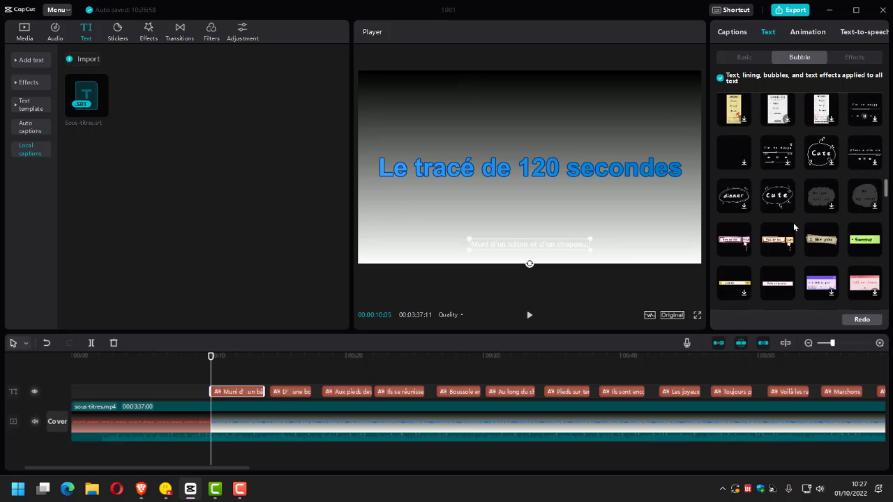
scroll(793, 223, "down", 6)
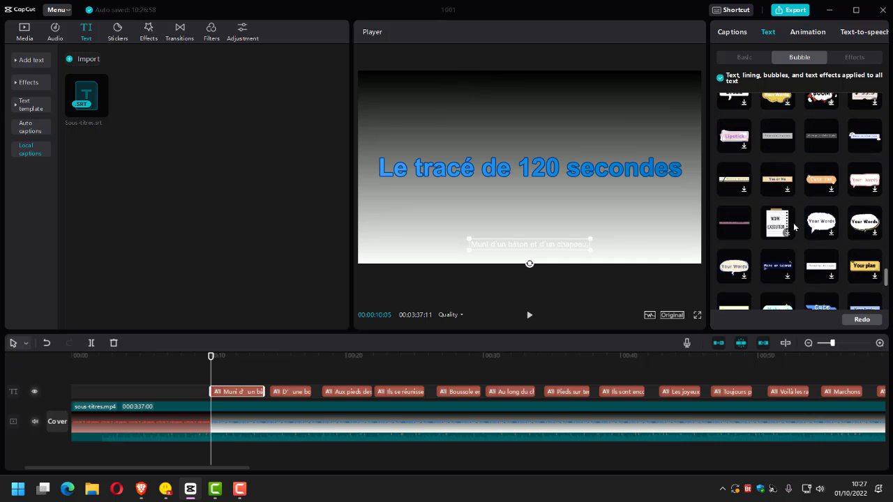
scroll(793, 223, "down", 5)
left_click(787, 198)
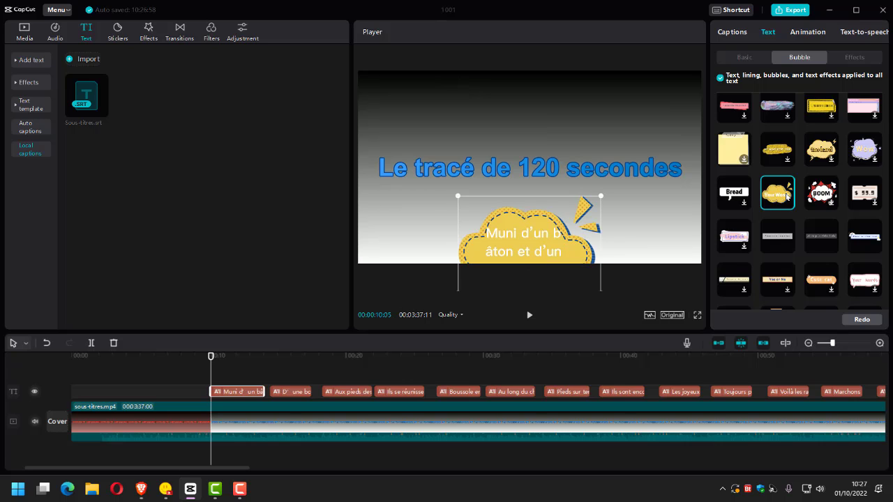
Compare the banner bubbles near the end of the collection and apply the slanted blue banner to all the captions.
scroll(775, 201, "down", 3)
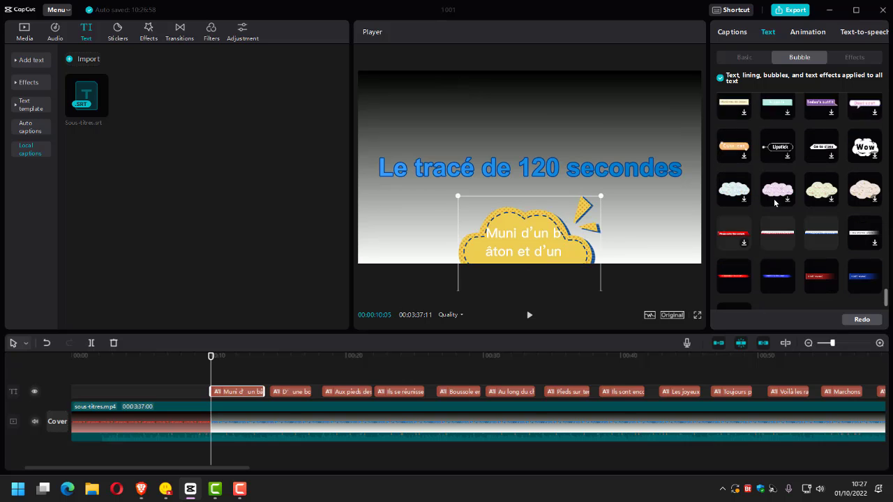
scroll(774, 199, "down", 2)
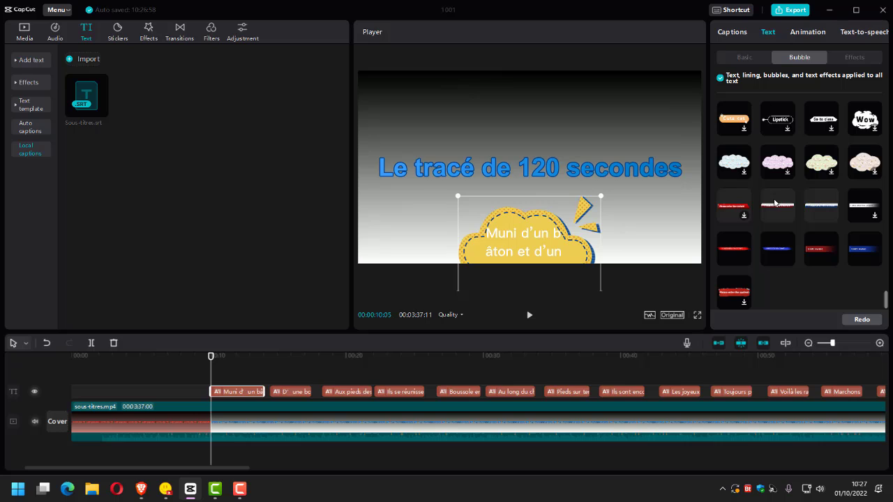
left_click(851, 250)
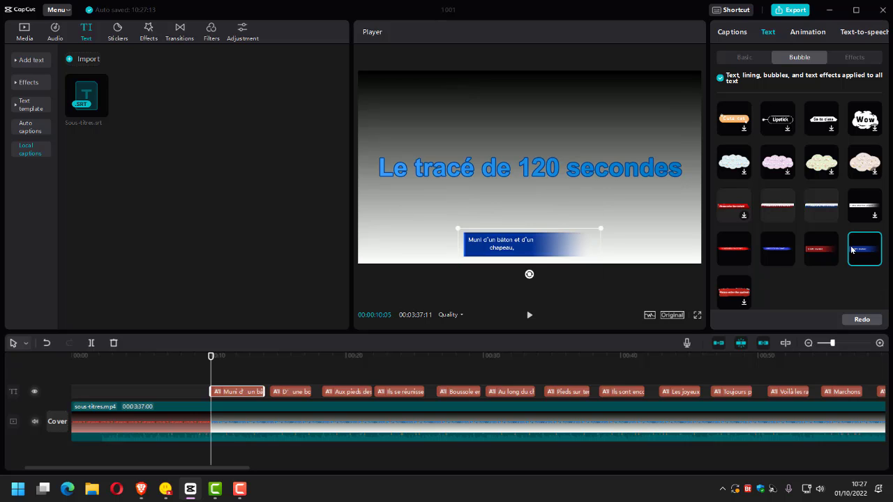
left_click(730, 248)
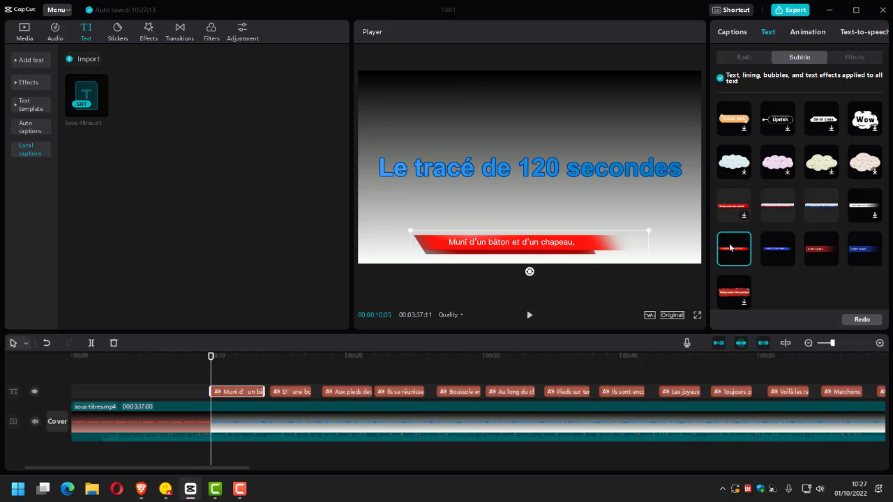
left_click(820, 255)
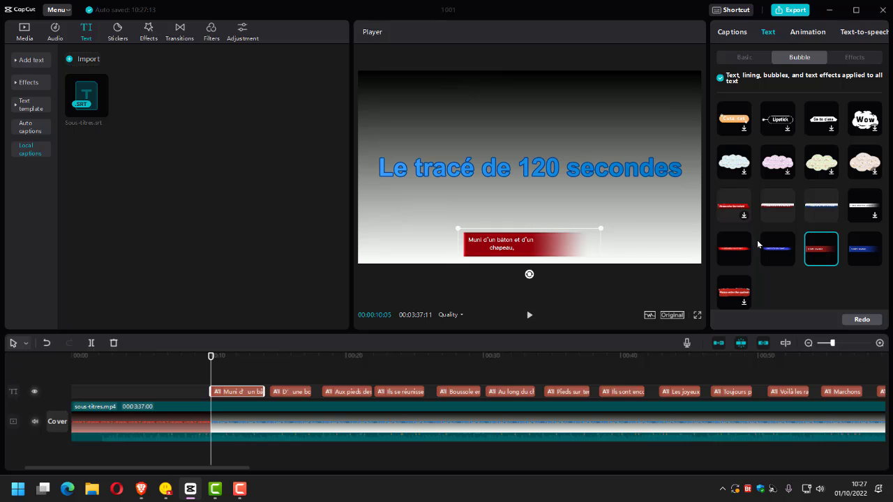
left_click(770, 204)
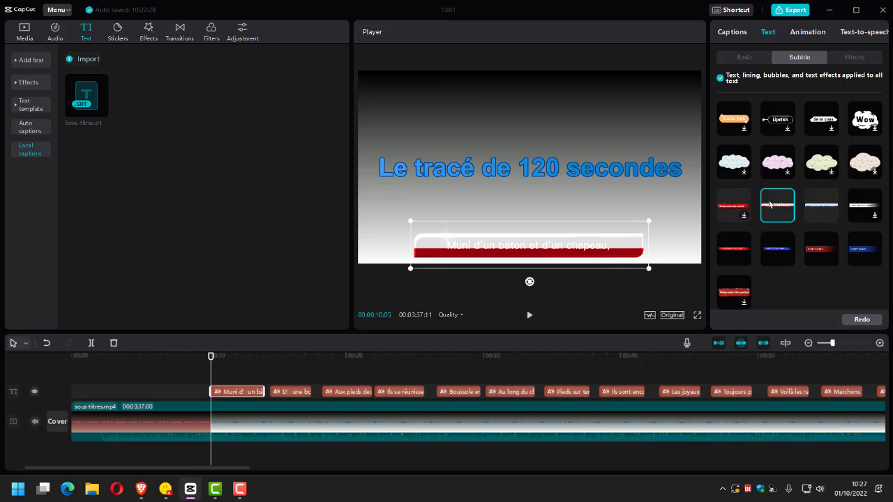
left_click(776, 248)
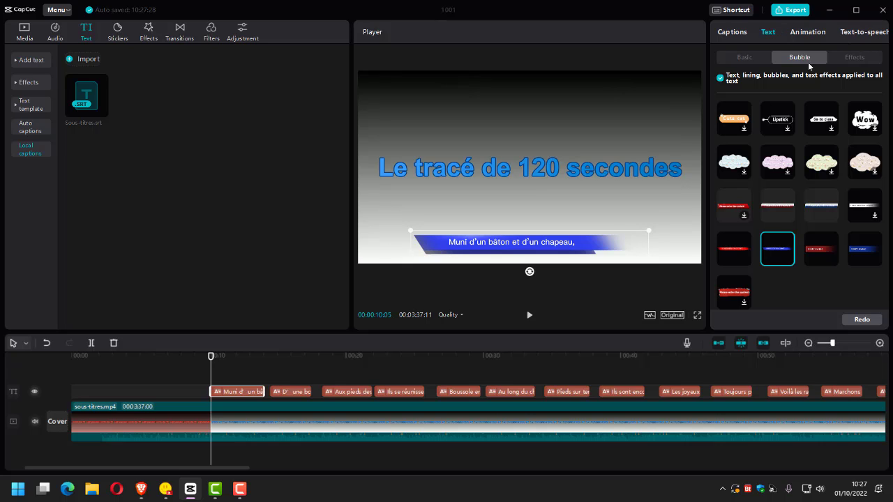
Examine the text effects and animation options available for the captions.
left_click(855, 62)
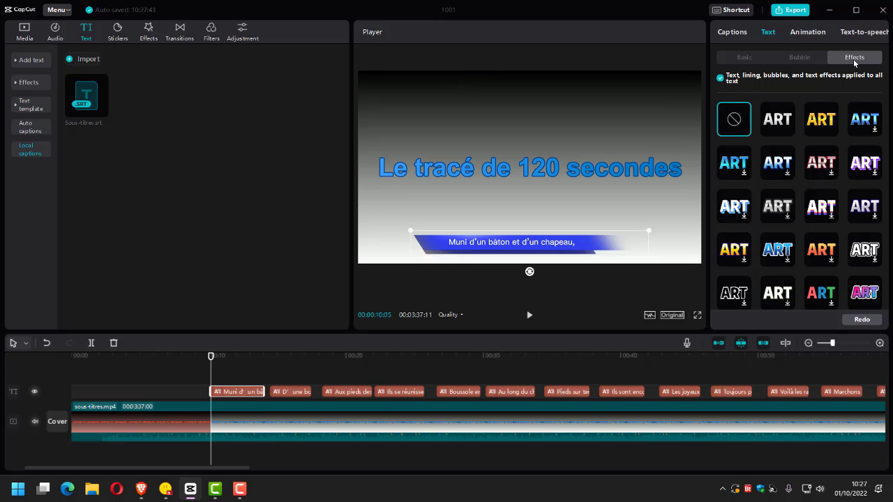
scroll(780, 115, "down", 3)
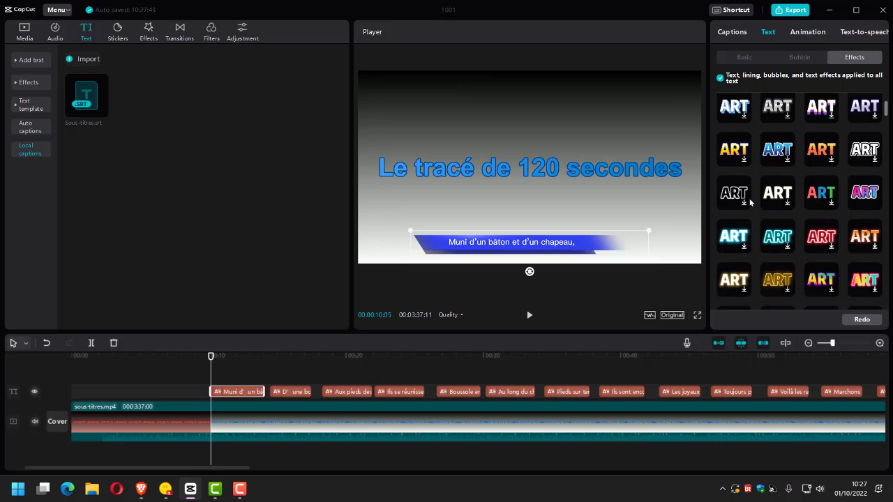
scroll(802, 189, "down", 3)
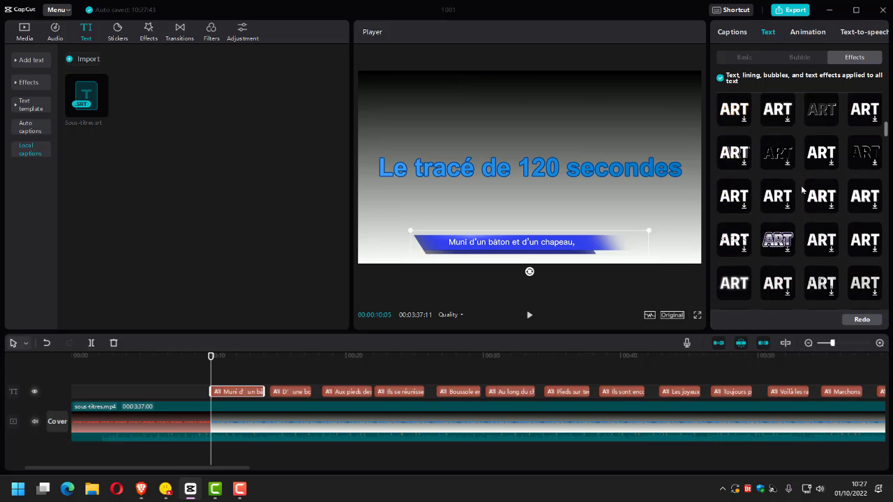
scroll(802, 190, "down", 5)
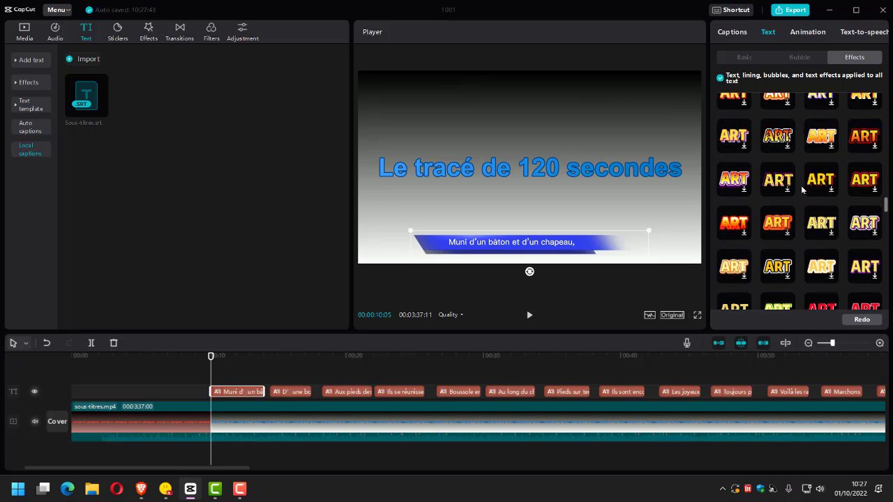
scroll(801, 186, "down", 5)
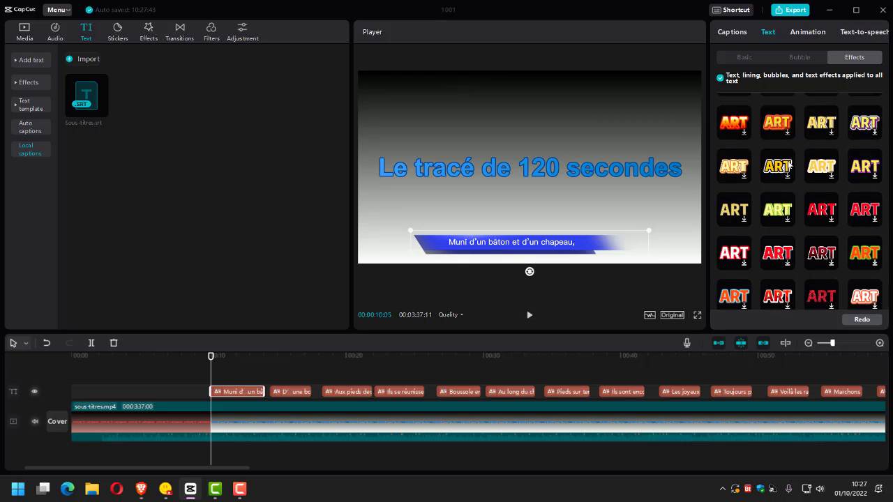
left_click(806, 33)
left_click(769, 33)
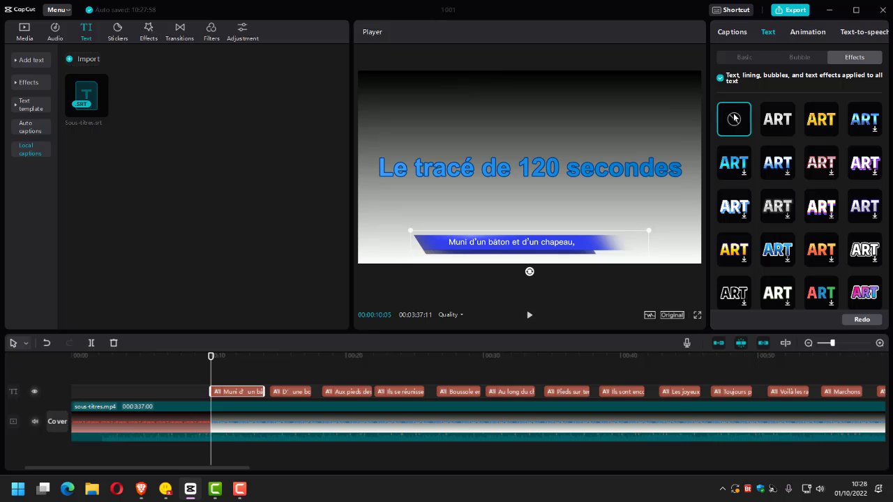
Return to the bubble collection and remove the slanted blue banner bubble from all the captions.
left_click(795, 58)
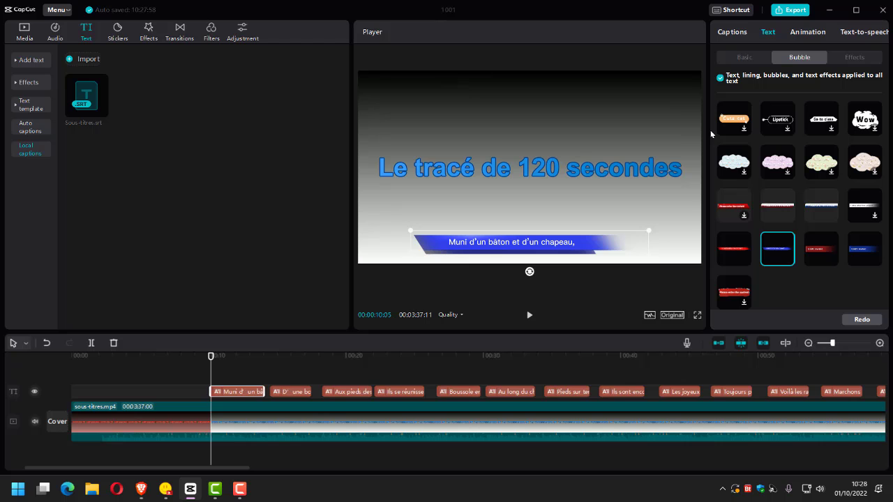
scroll(841, 199, "down", 10)
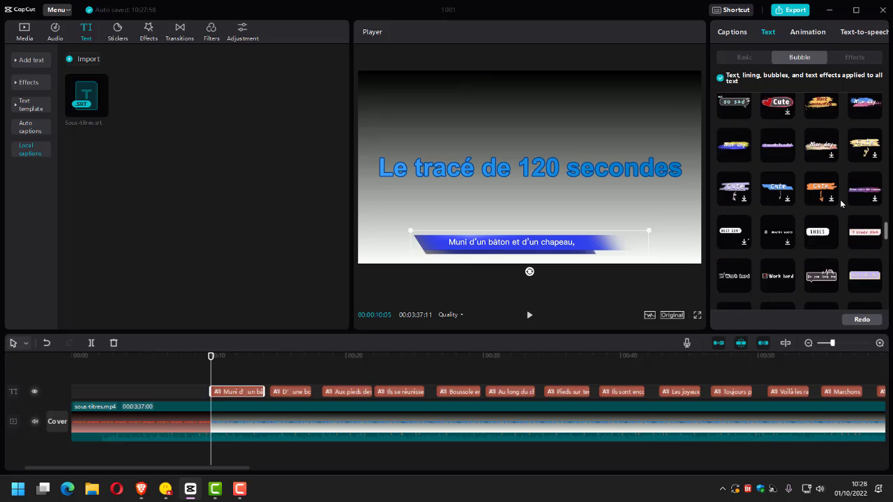
scroll(840, 199, "up", 10)
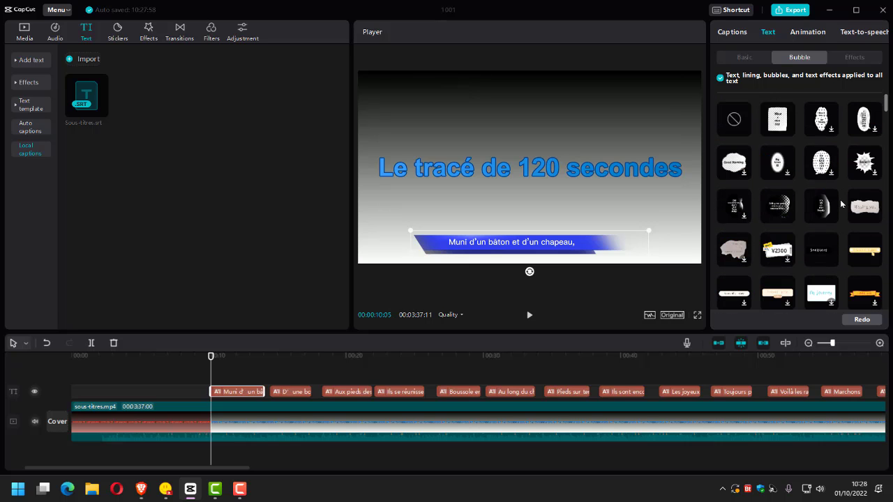
left_click(735, 126)
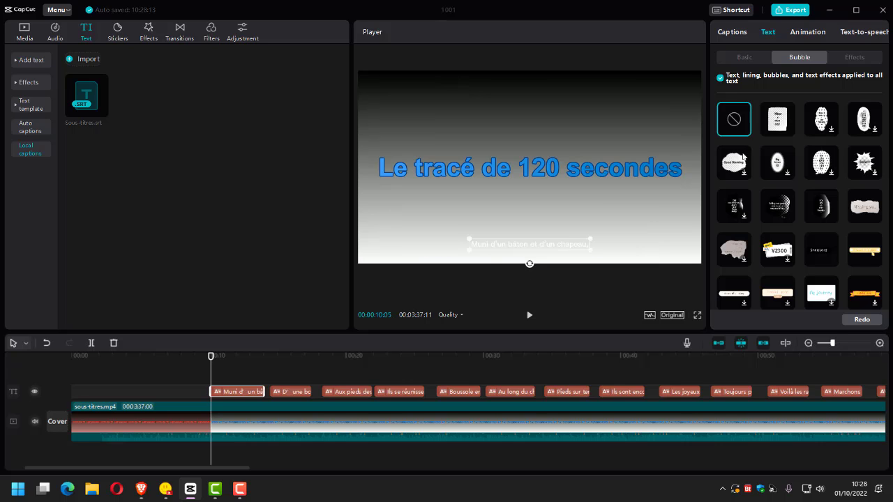
Try the orange gradient and pink text effects, and apply the yellow lettering with a blue outline to all the captions.
left_click(849, 59)
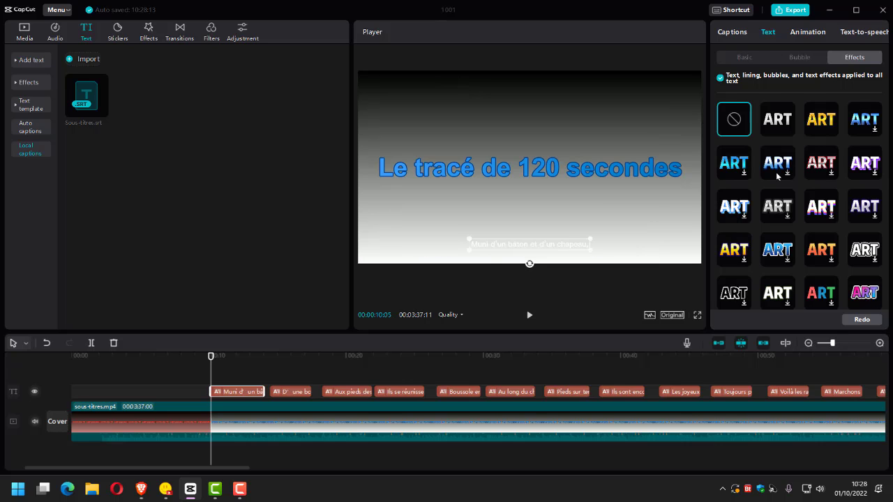
scroll(770, 187, "down", 1)
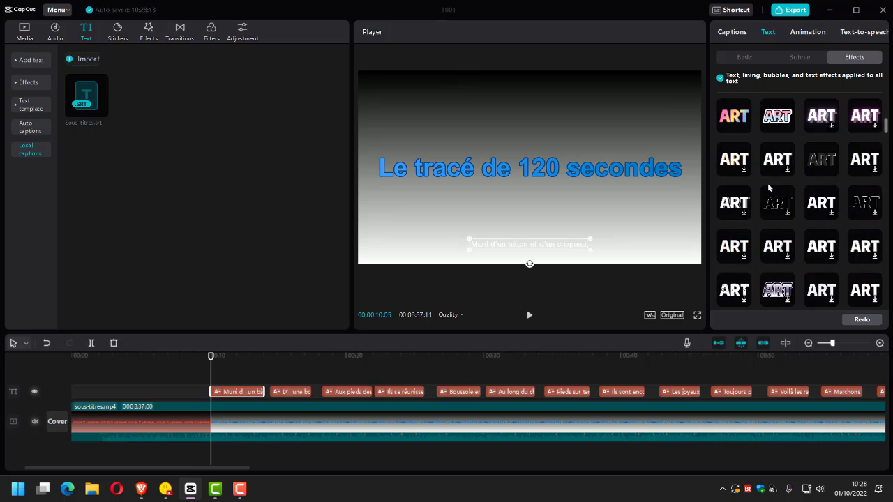
scroll(767, 182, "down", 2)
scroll(768, 183, "down", 3)
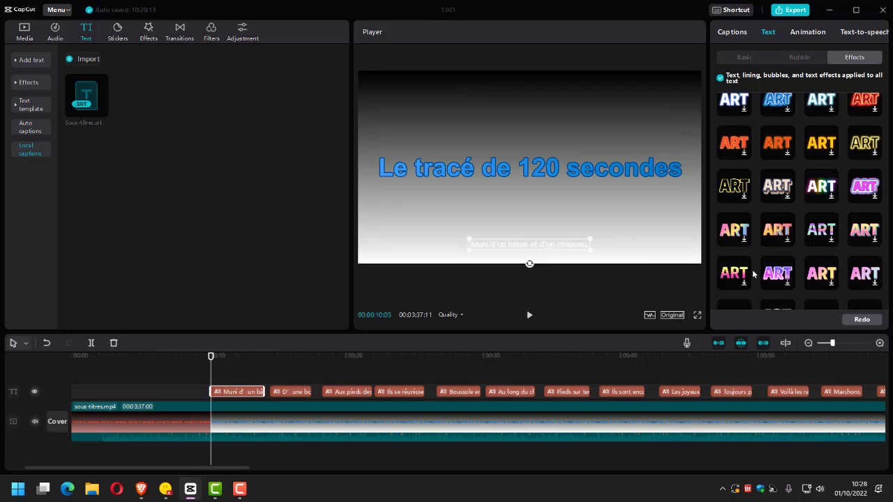
left_click(783, 229)
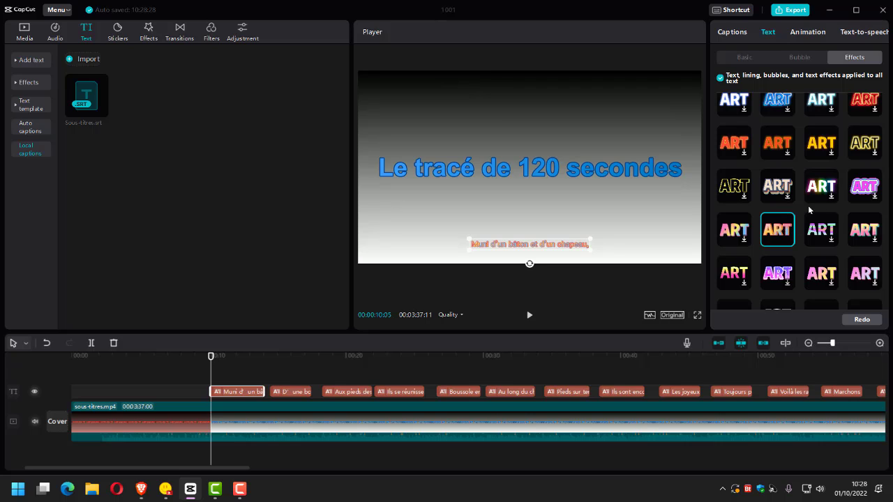
left_click(854, 193)
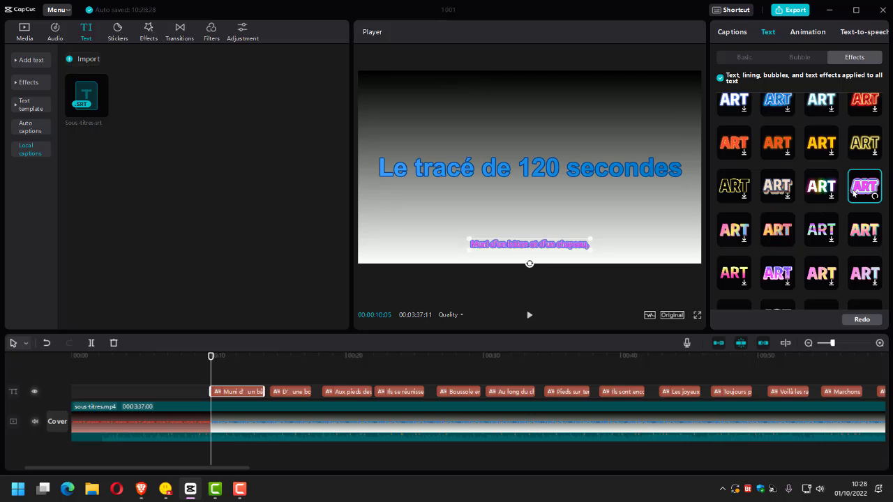
scroll(753, 209, "down", 5)
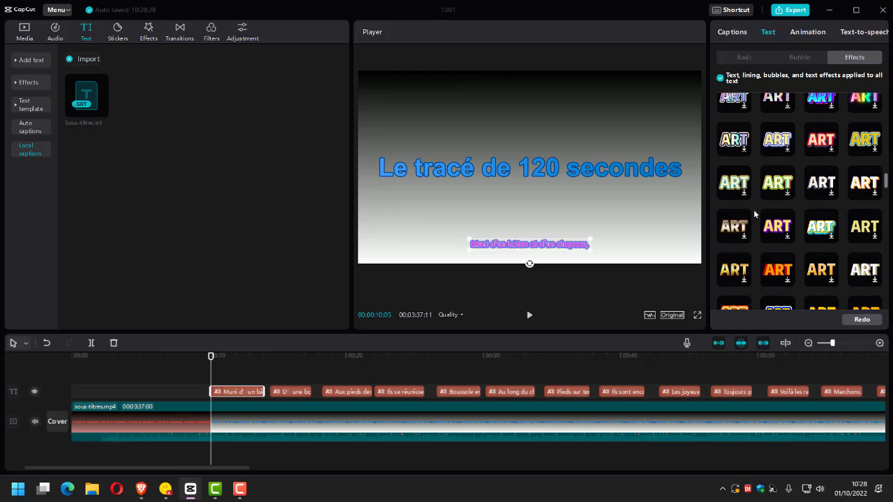
left_click(786, 164)
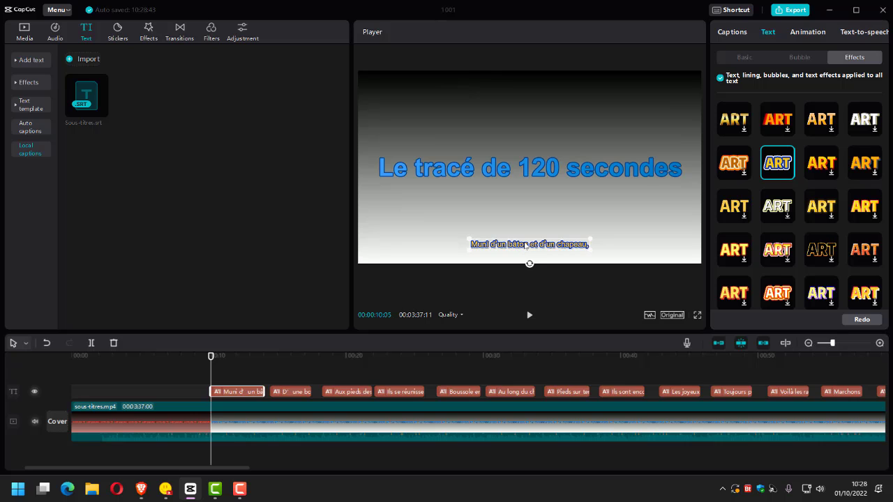
Give the first caption the bouncing musical-note entrance animation with a duration of 2.4 s.
left_click(731, 32)
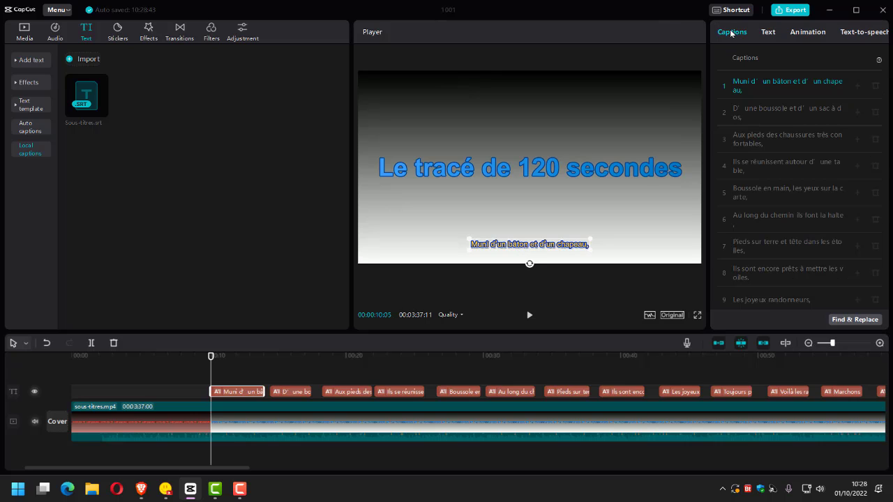
left_click(796, 33)
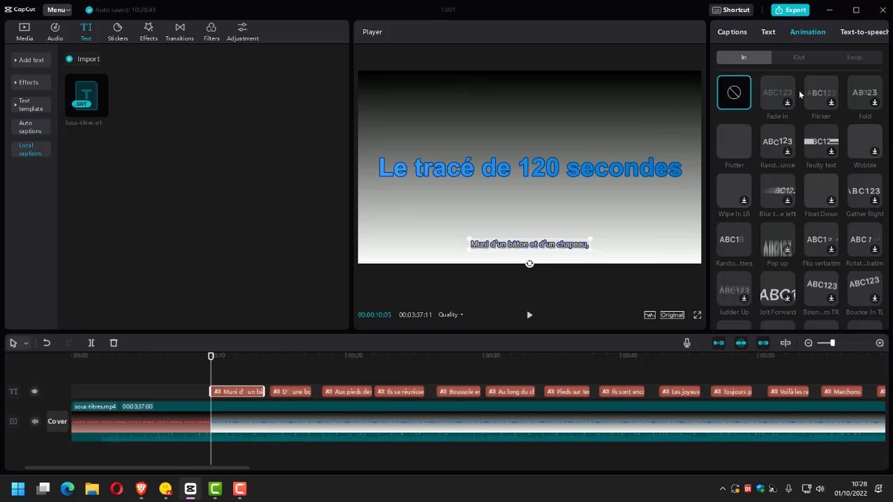
scroll(800, 148, "down", 10)
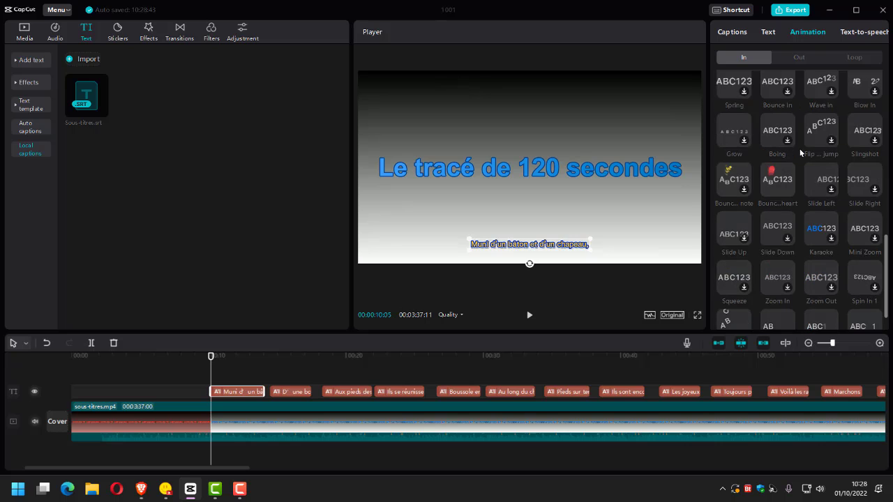
scroll(800, 149, "down", 4)
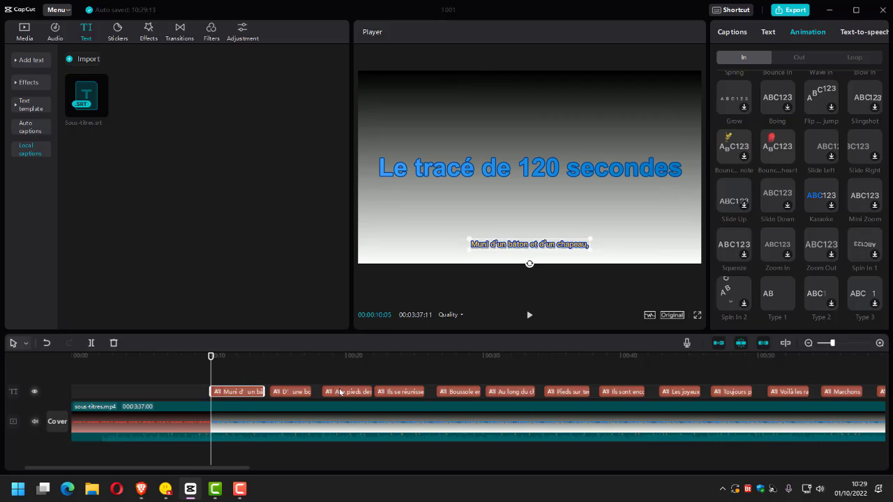
left_click(738, 142)
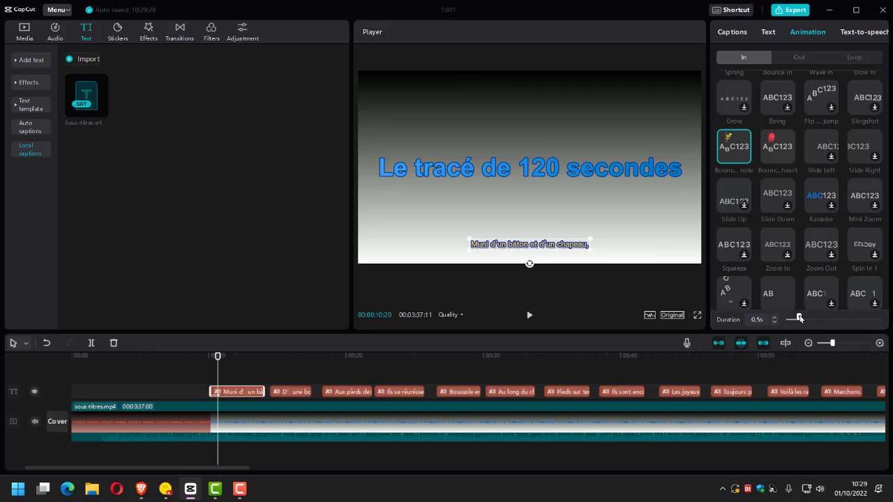
left_click_drag(800, 318, 847, 318)
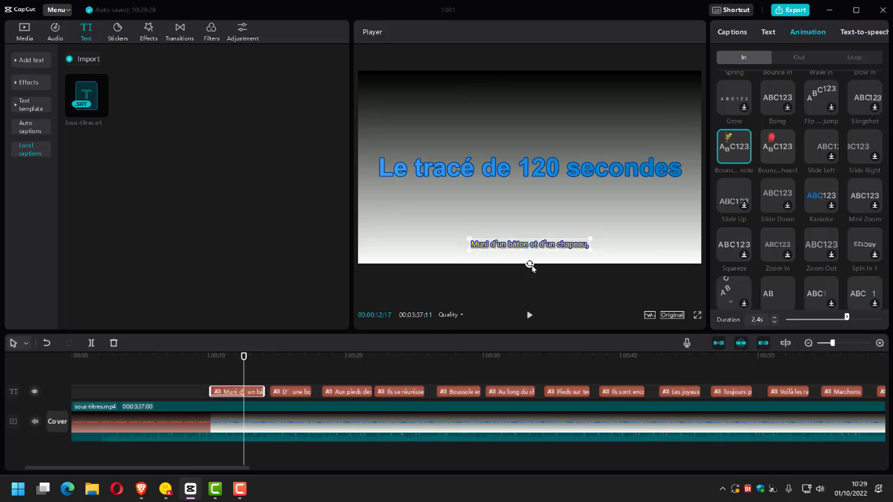
Play the video from just before the first caption to preview its entrance animation.
left_click(528, 316)
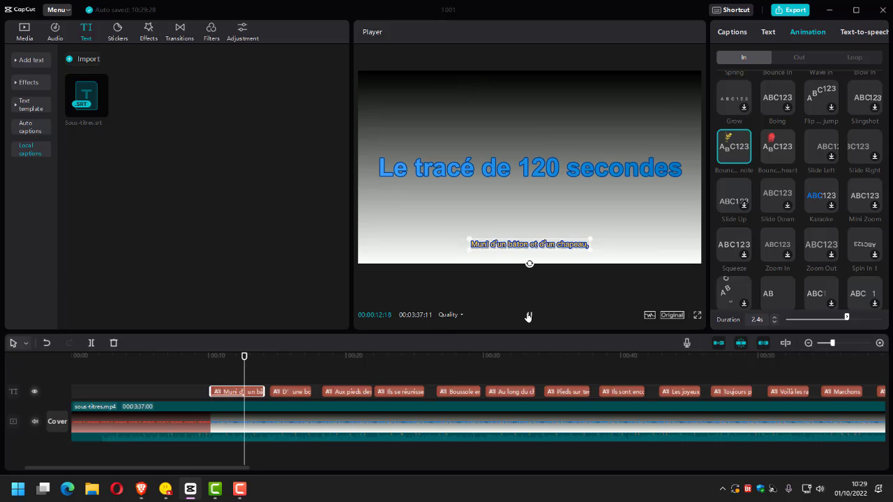
left_click(528, 316)
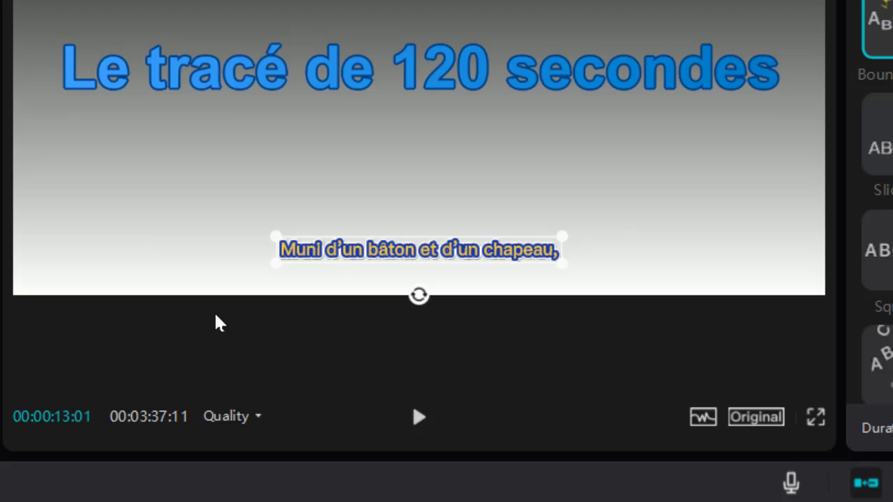
left_click(139, 501)
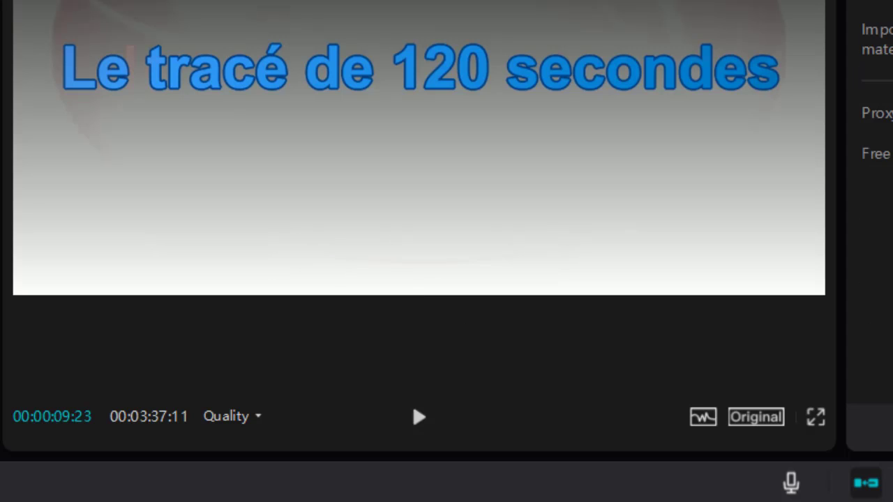
left_click(423, 418)
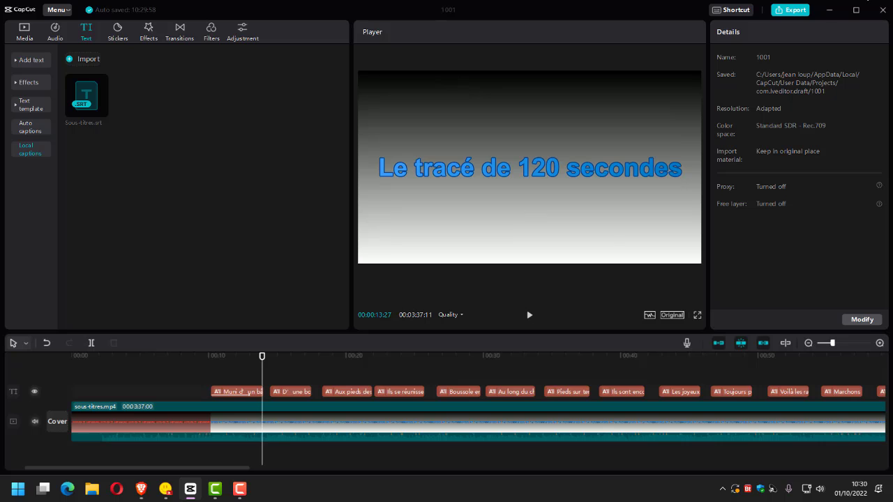
Check the text effect on the first four captions along the timeline, ending with the playhead on the fourth.
left_click(233, 395)
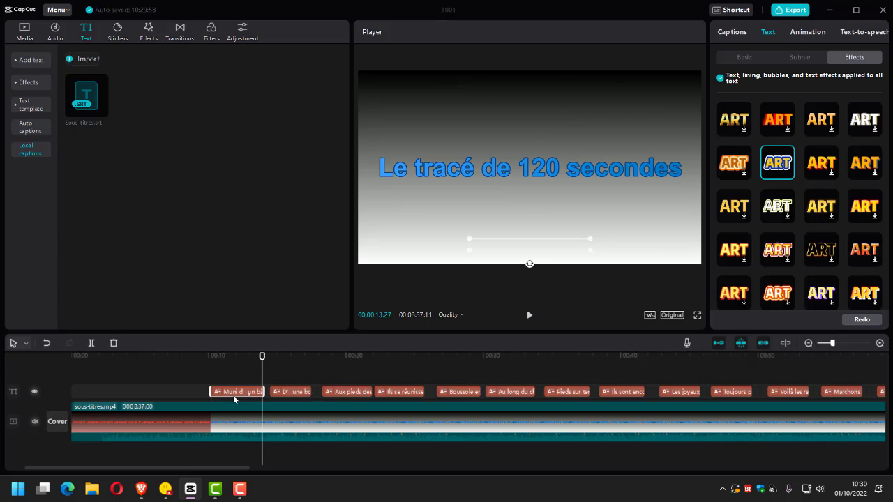
left_click(300, 394)
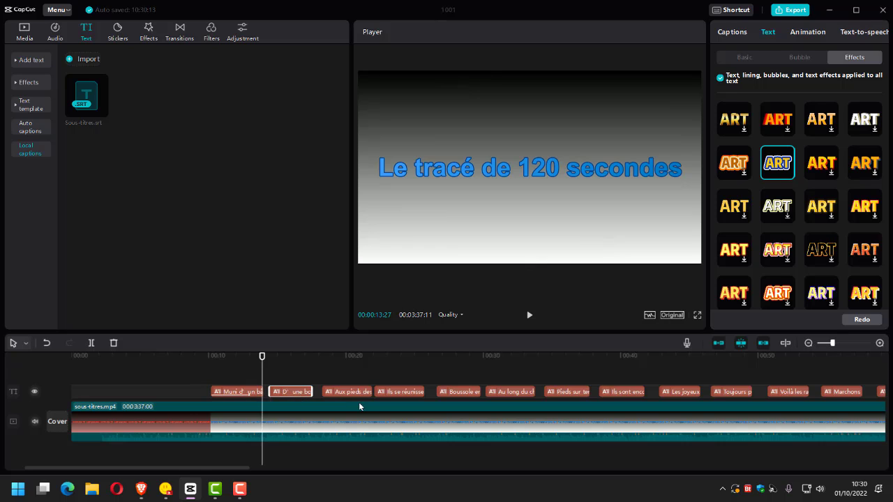
left_click(352, 385)
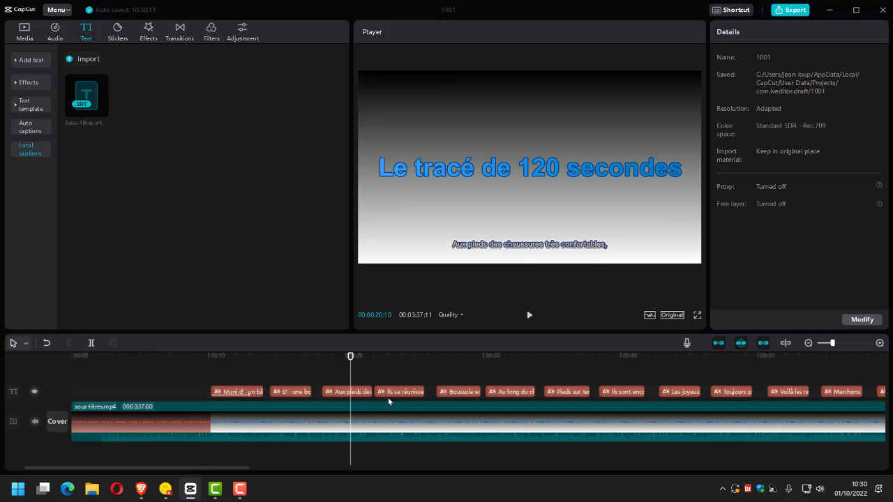
left_click(389, 401)
Select the fifth caption, try the dark red and pink glow text effects, and apply the brownish-red effect to all the captions.
left_click(443, 392)
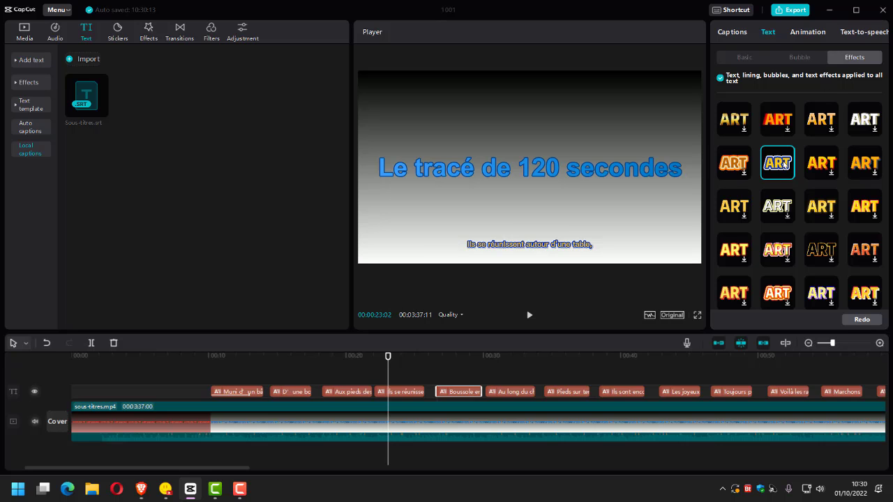
scroll(785, 165, "down", 10)
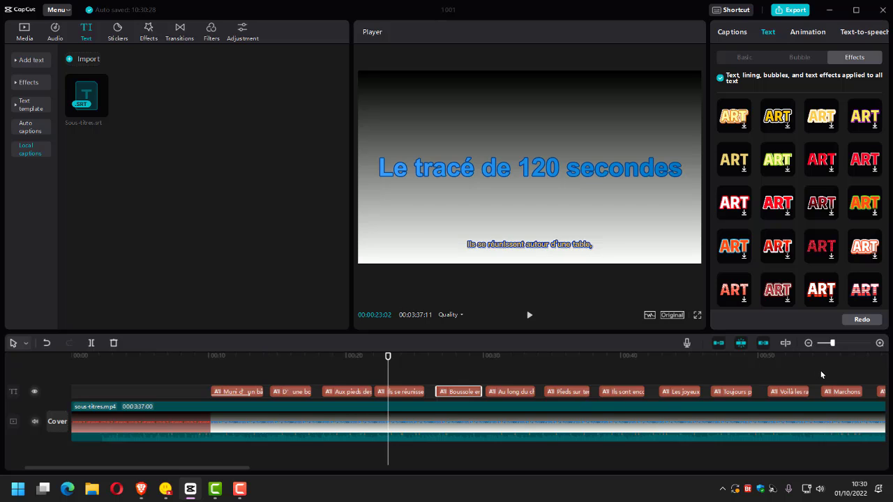
scroll(822, 373, "down", 1)
scroll(831, 273, "down", 5)
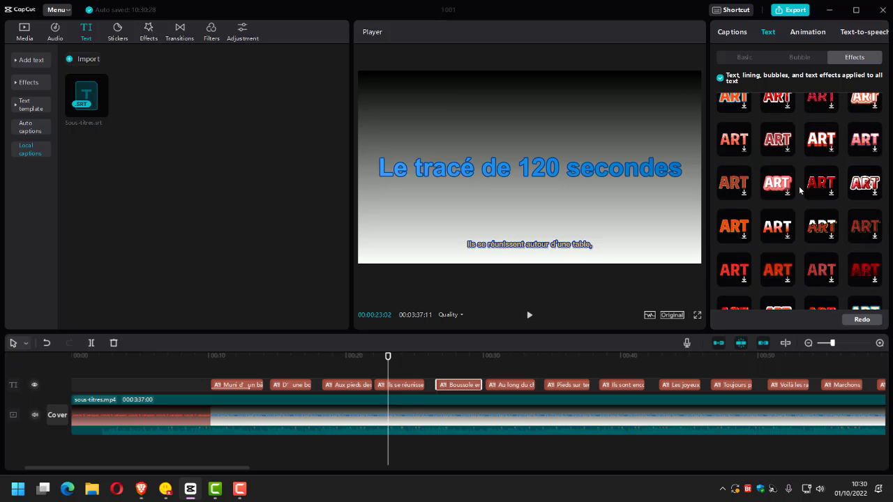
left_click(821, 185)
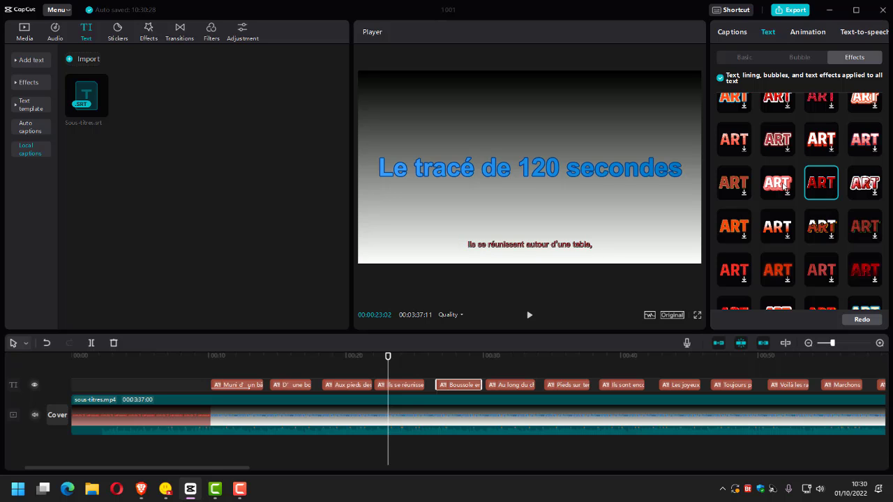
left_click(785, 187)
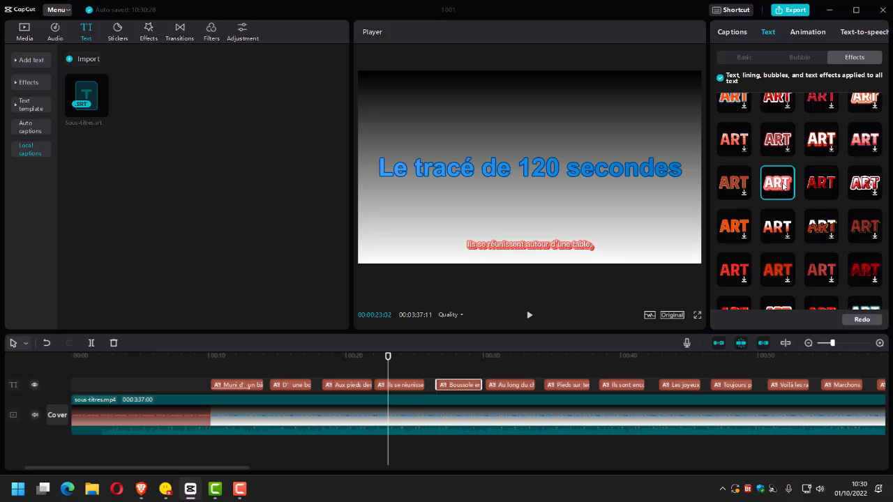
left_click(740, 190)
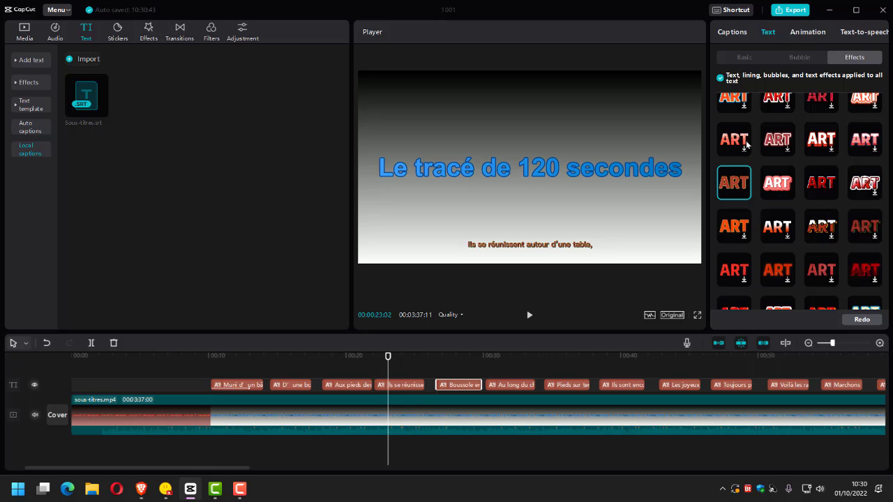
Review the caption list and the captions' basic font, style, spacing, position and size settings.
left_click(728, 31)
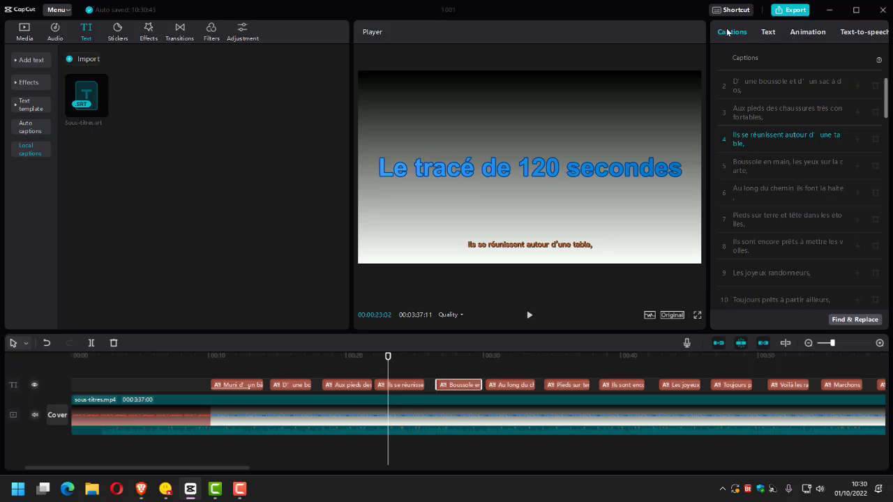
left_click(774, 34)
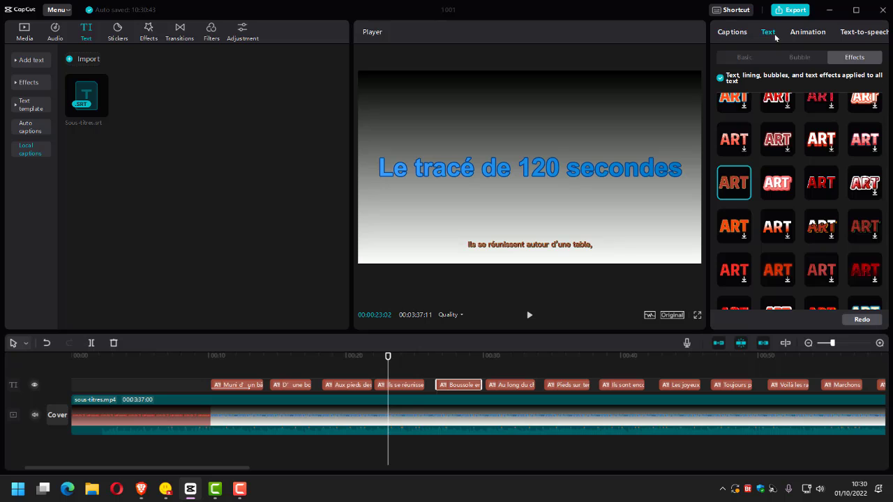
left_click(749, 58)
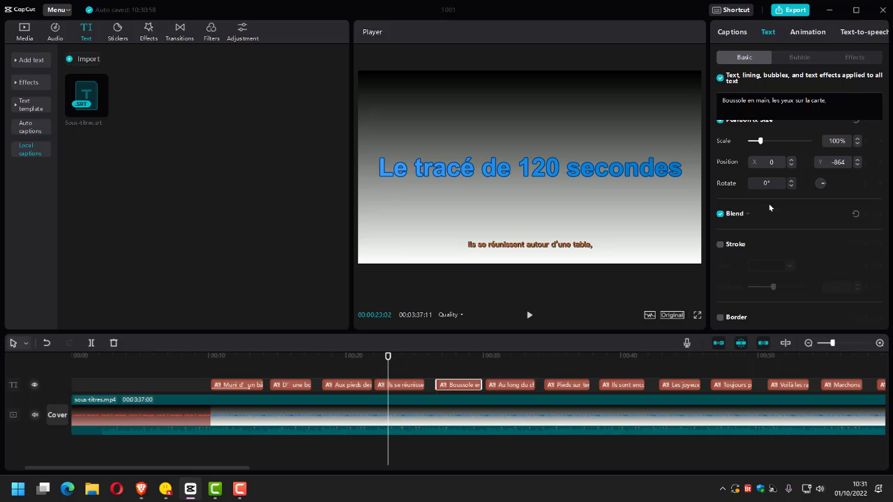
scroll(785, 192, "up", 2)
scroll(785, 192, "up", 3)
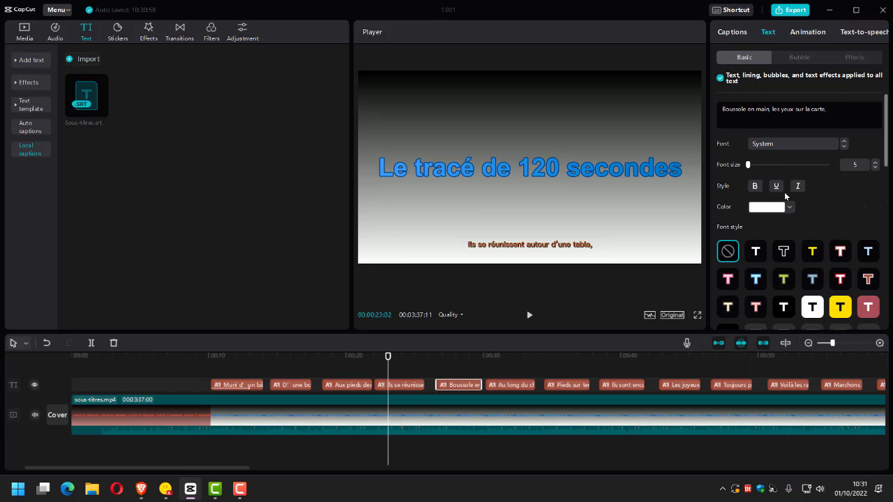
scroll(785, 192, "down", 4)
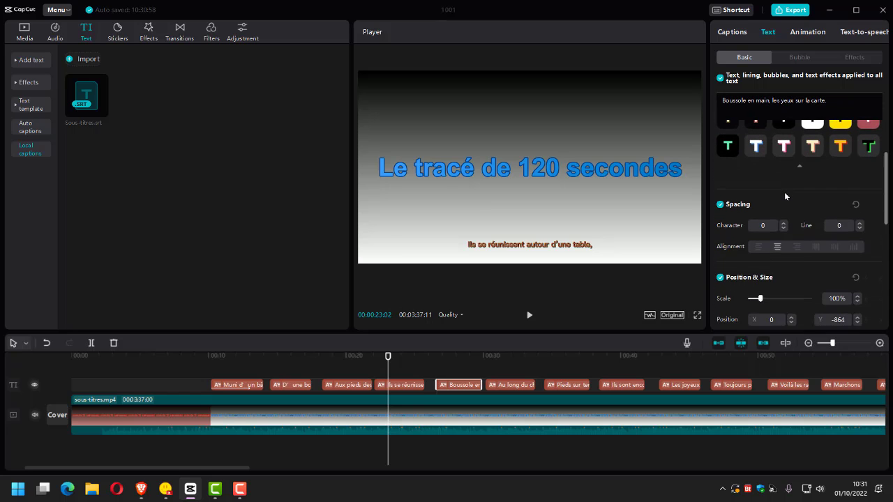
Try the yellow-background font style, then apply the white-on-dark-red background style to all the captions.
scroll(784, 192, "up", 2)
scroll(796, 196, "up", 2)
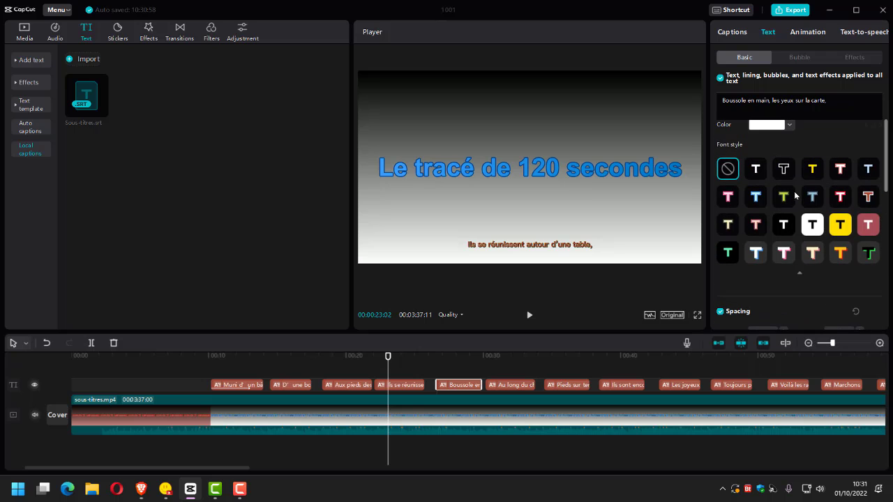
left_click(840, 224)
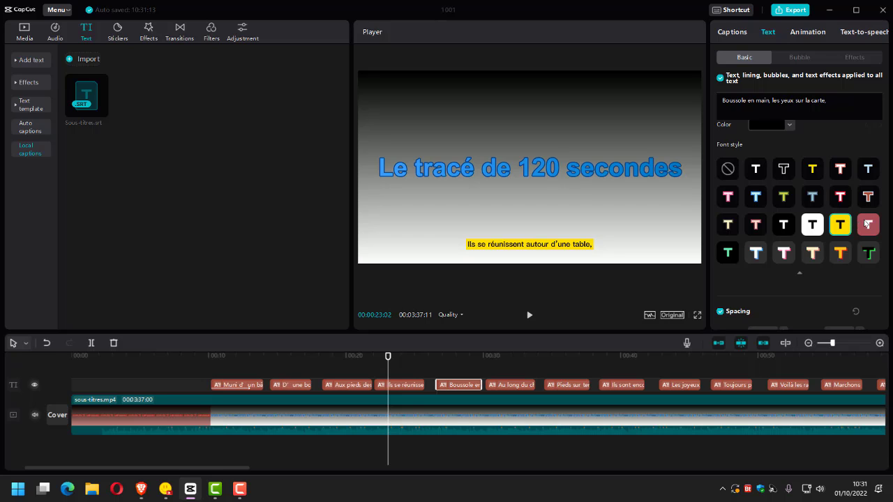
left_click(867, 224)
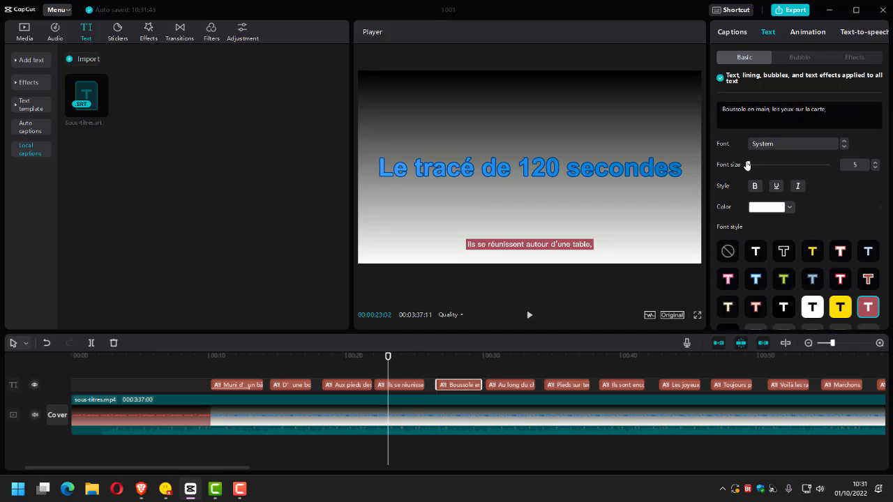
Set the captions' font size to 7 and select the fourth caption, comparing the size by undoing and redoing it.
left_click(877, 164)
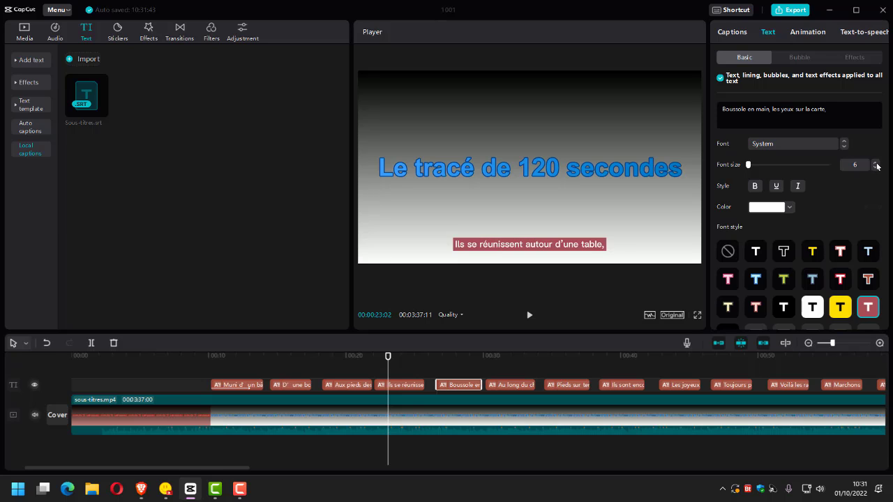
left_click(876, 163)
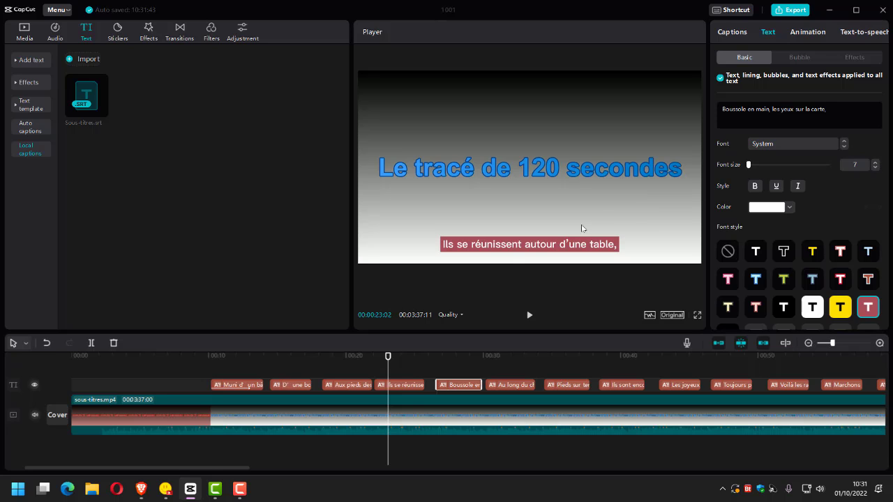
left_click(526, 244)
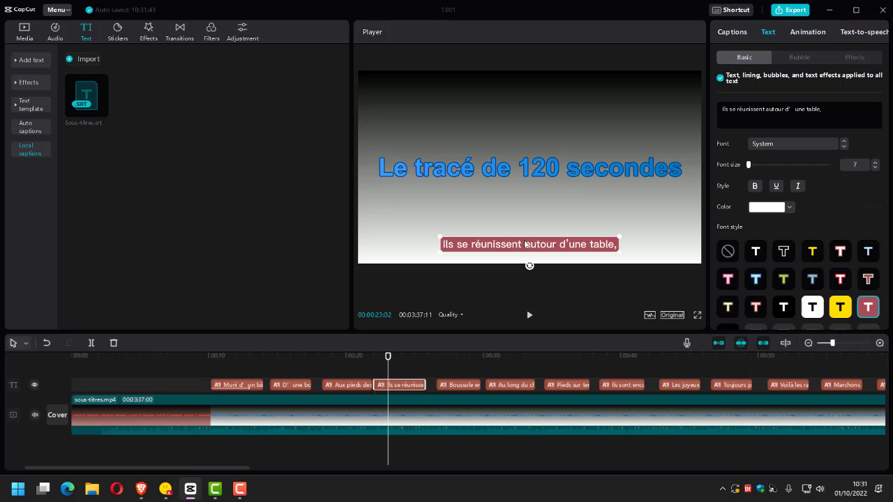
key("ctrl+z")
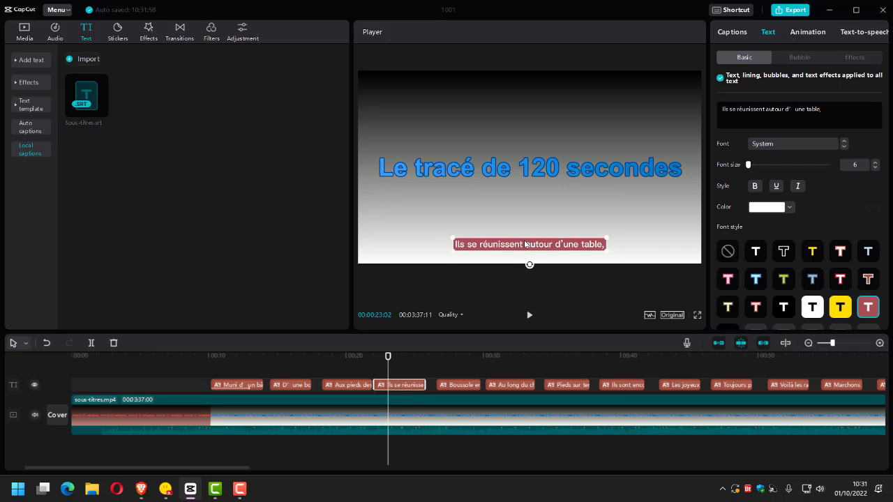
key("ctrl+shift+z")
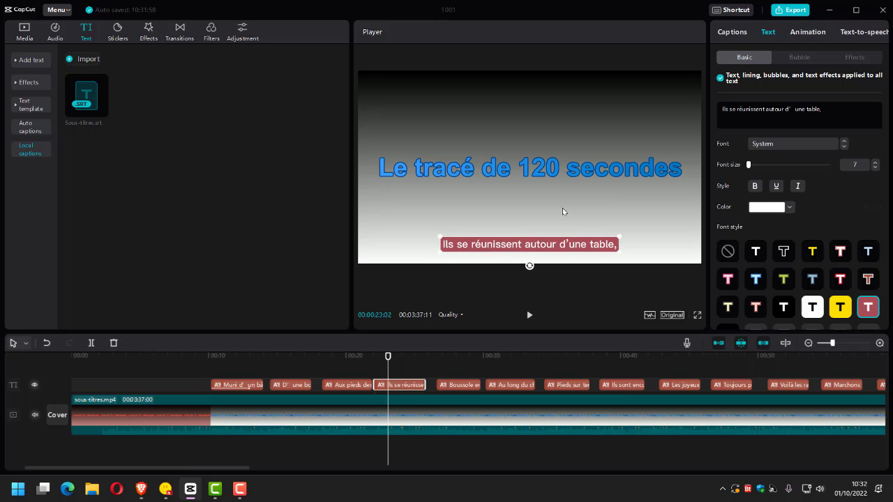
Raise the captions gradually in the frame to a vertical position of Y -739.
scroll(793, 187, "down", 3)
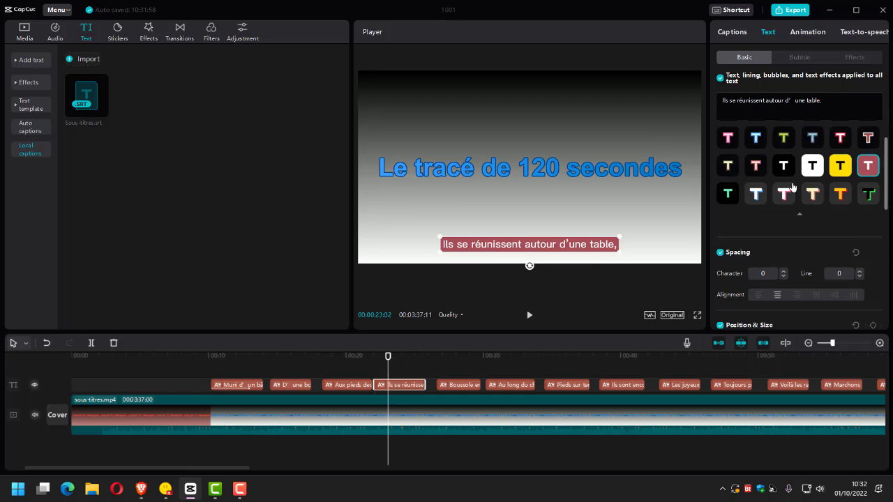
scroll(793, 187, "down", 2)
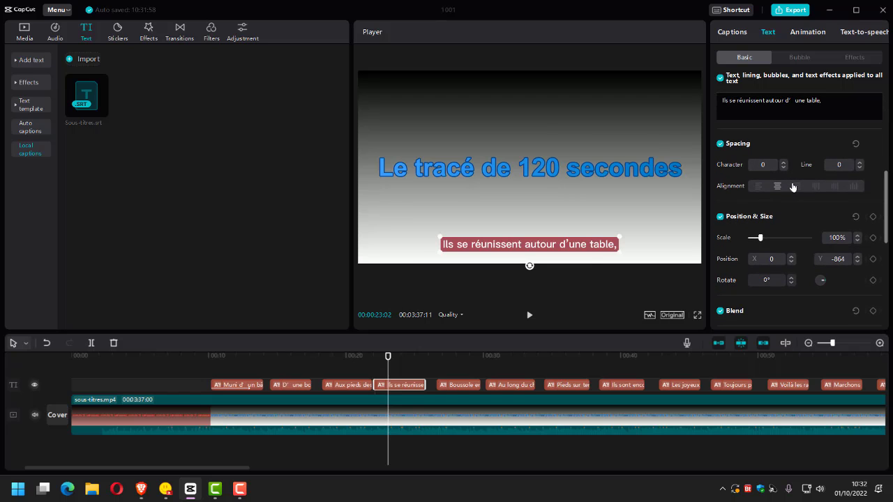
left_click(857, 258)
left_click(858, 258)
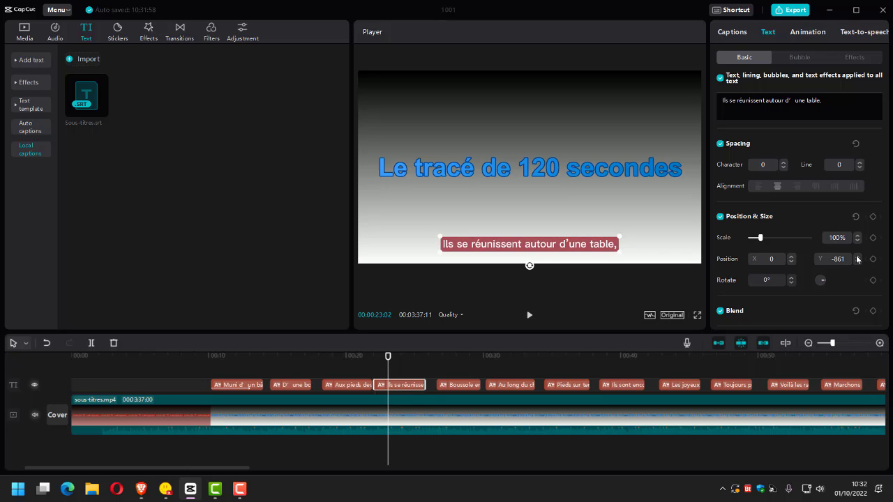
left_click(858, 258)
left_click(857, 258)
left_click(858, 258)
left_click(857, 258)
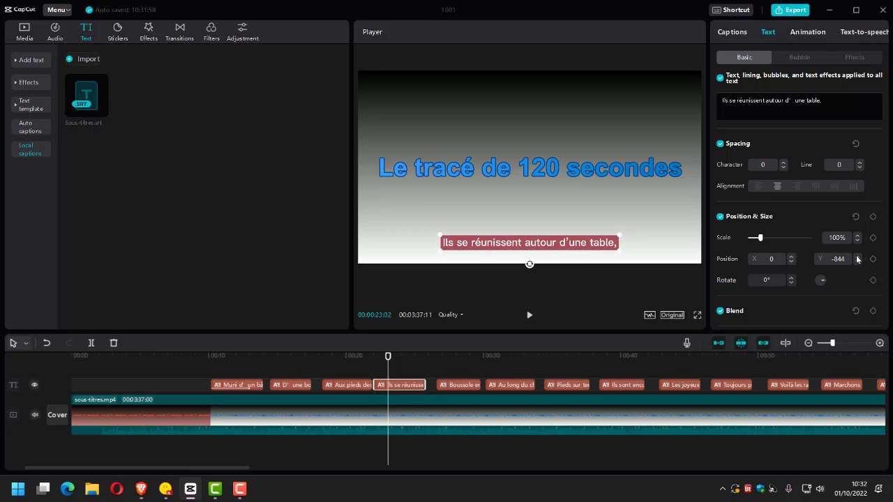
left_click(857, 258)
left_click(858, 258)
left_click(858, 258)
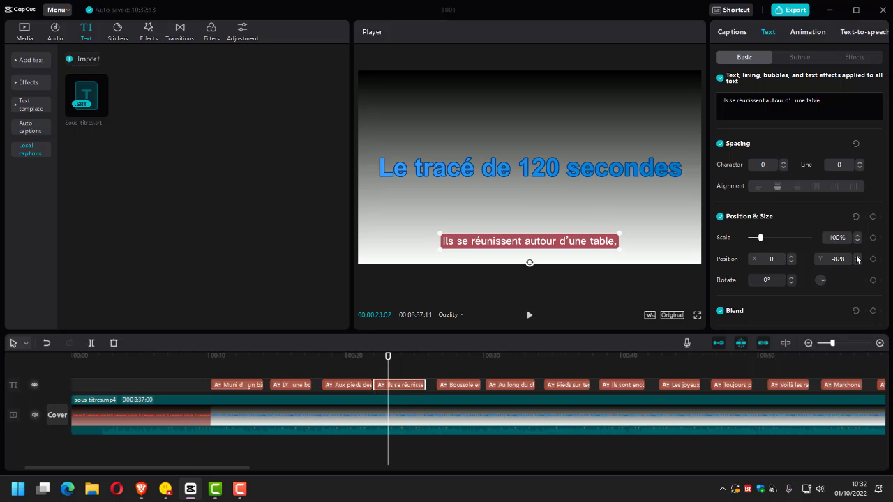
left_click(858, 259)
left_click(858, 258)
left_click(858, 258)
left_click(857, 258)
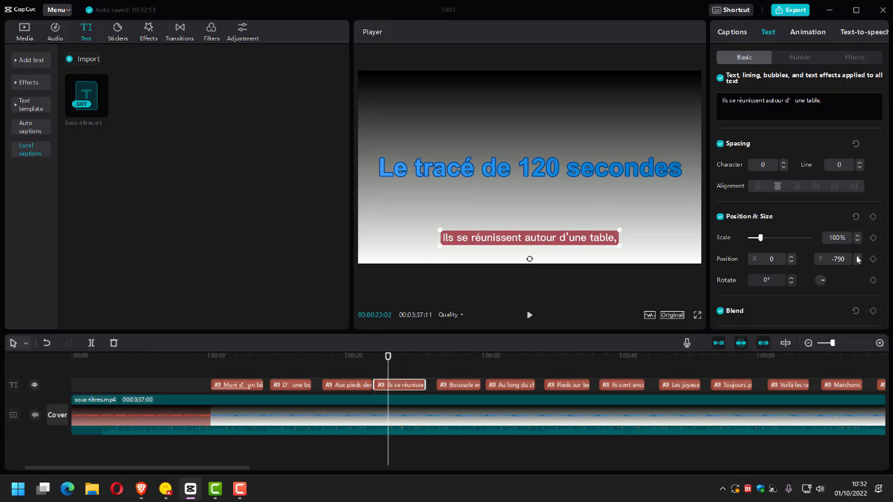
left_click(857, 259)
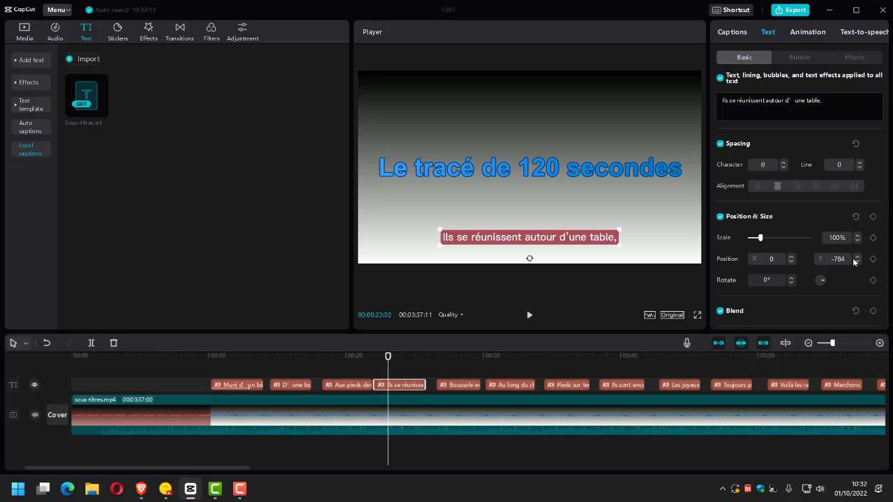
left_click(858, 258)
left_click(858, 258)
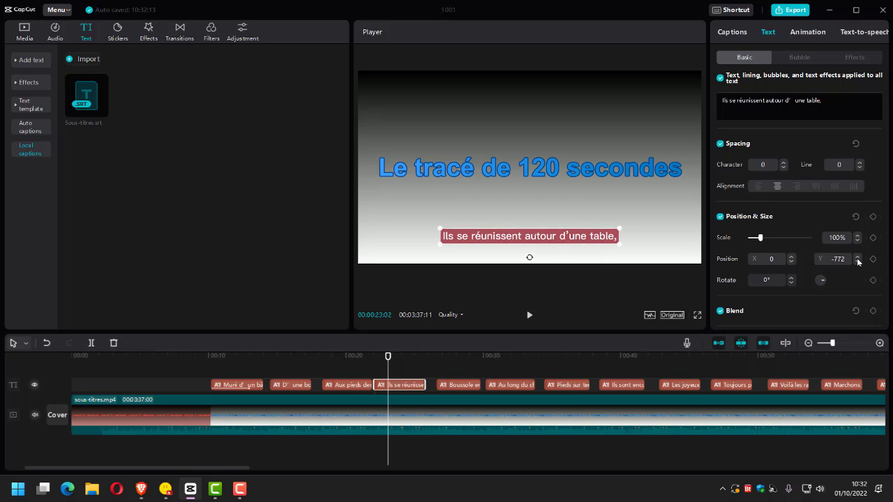
left_click(858, 258)
left_click(858, 259)
left_click(857, 258)
left_click(857, 259)
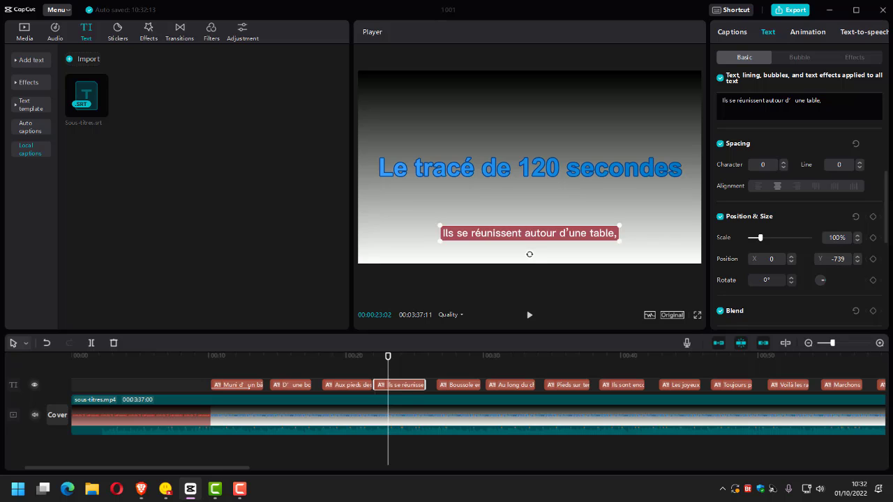
Set the captions' vertical position to Y -980 and play the video to check their placement.
left_click(836, 259)
key("BackSpace")
type("9")
left_click(837, 319)
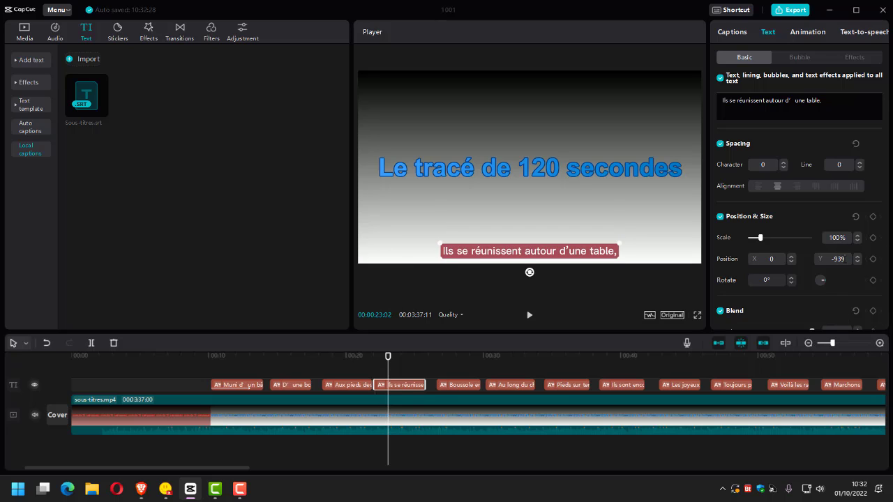
key("BackSpace")
key("BackSpace")
type("80")
key("Return")
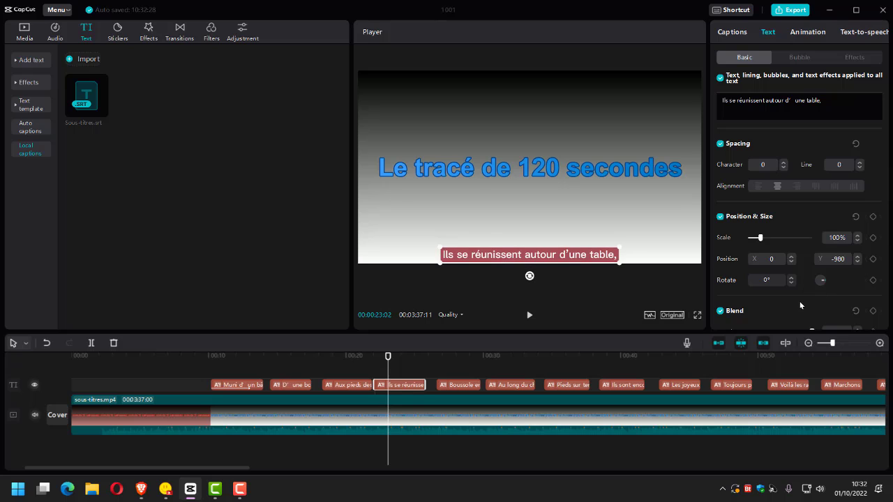
left_click(528, 316)
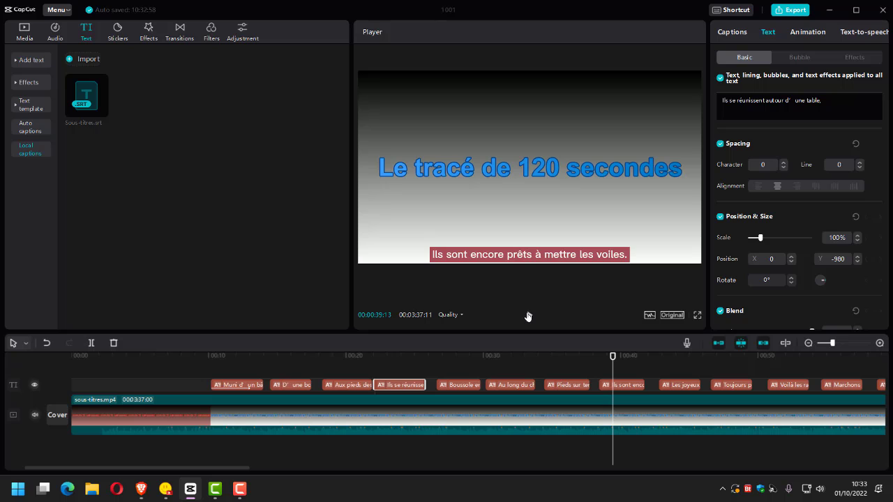
Move all the captions together about 0.4 seconds earlier on the timeline and play from about 8 seconds to check synchronisation.
left_click(207, 372)
left_click_drag(206, 375, 653, 392)
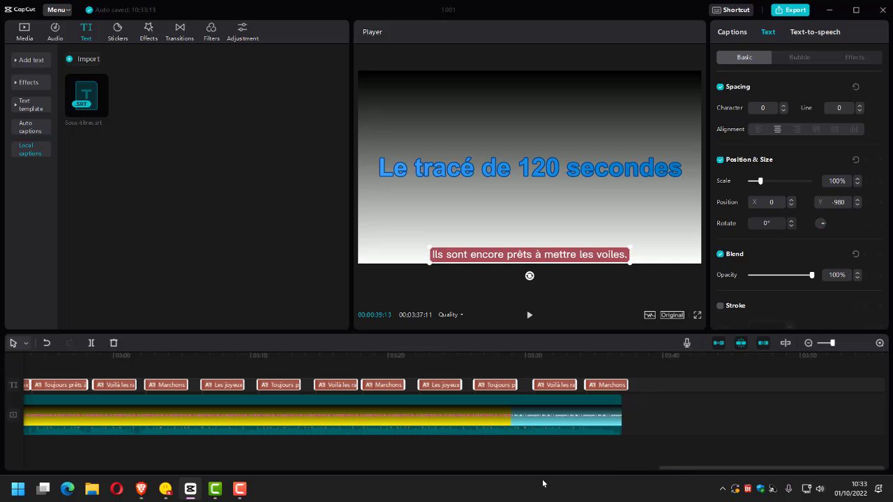
left_click_drag(698, 472, 34, 455)
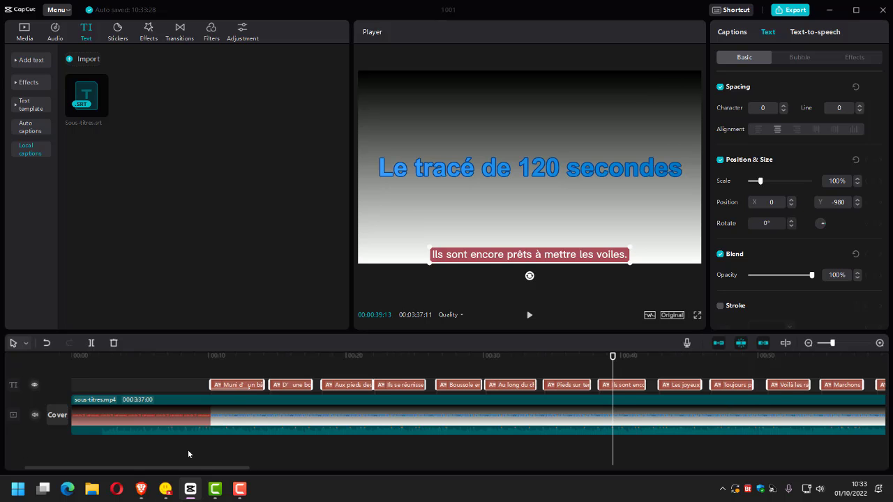
scroll(187, 450, "up", 4)
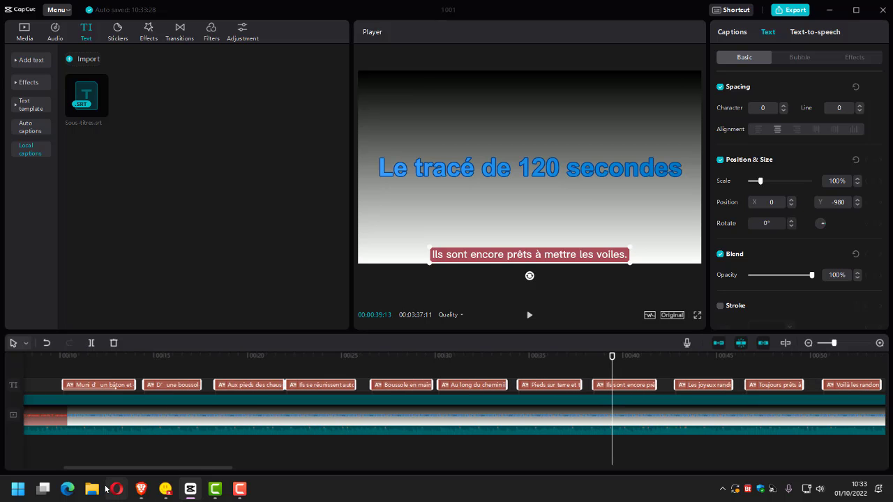
left_click_drag(139, 470, 95, 472)
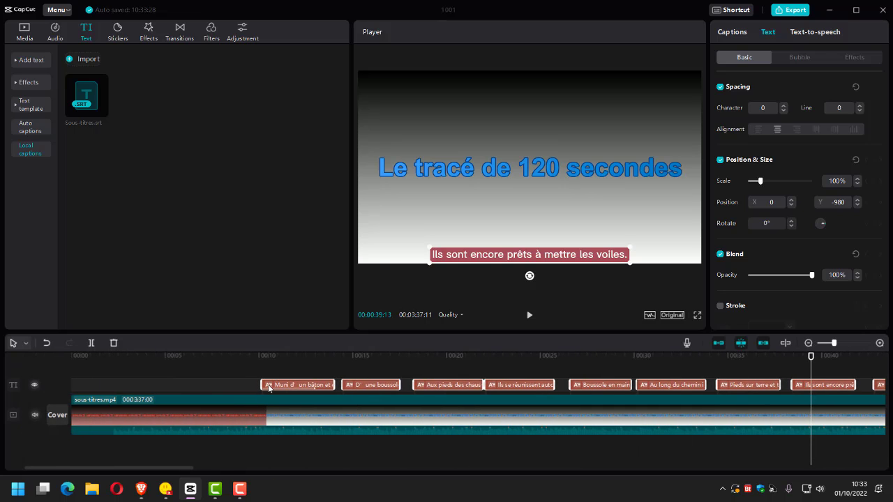
left_click_drag(269, 388, 259, 388)
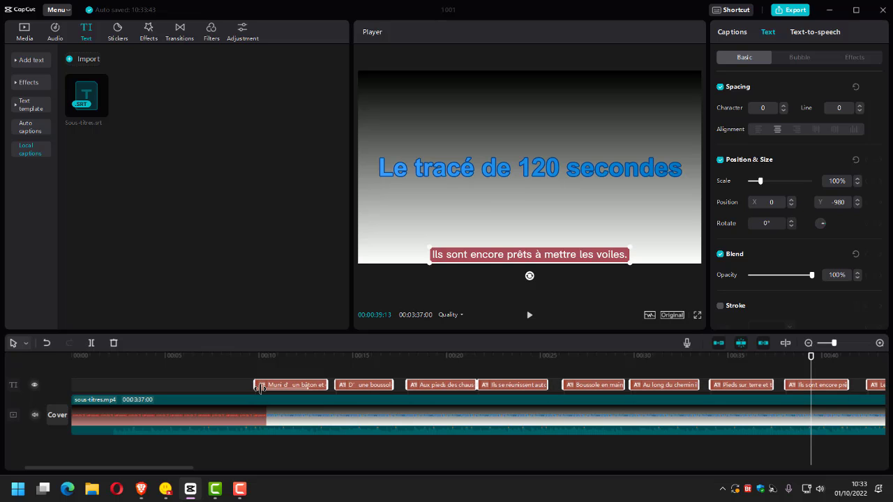
left_click(230, 357)
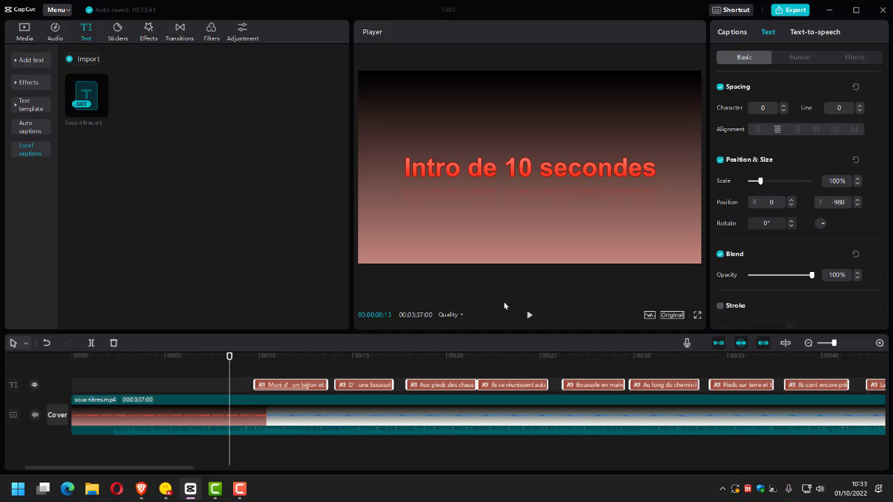
left_click(529, 317)
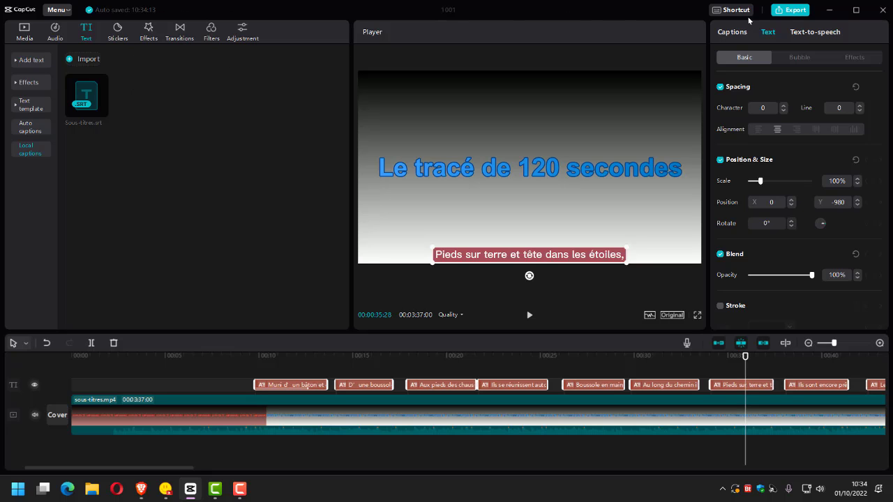
Open the export settings and review the codec choices and the destination folder, keeping both as they are.
left_click(793, 13)
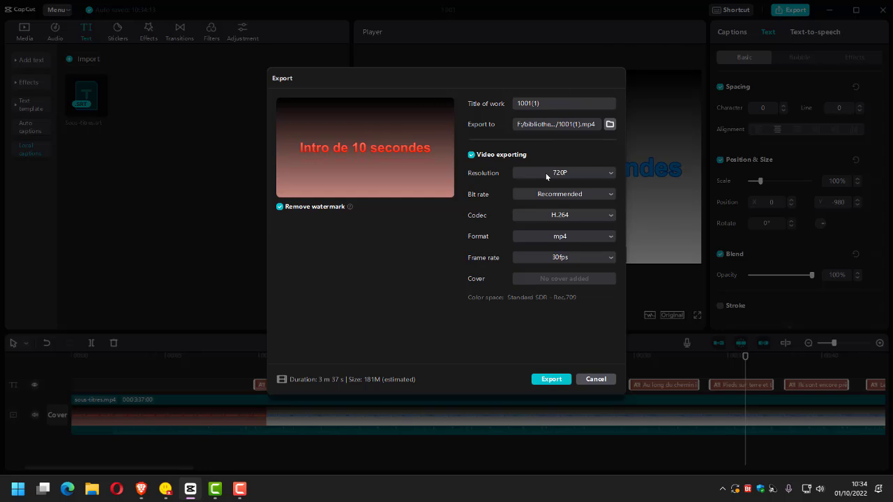
left_click(609, 218)
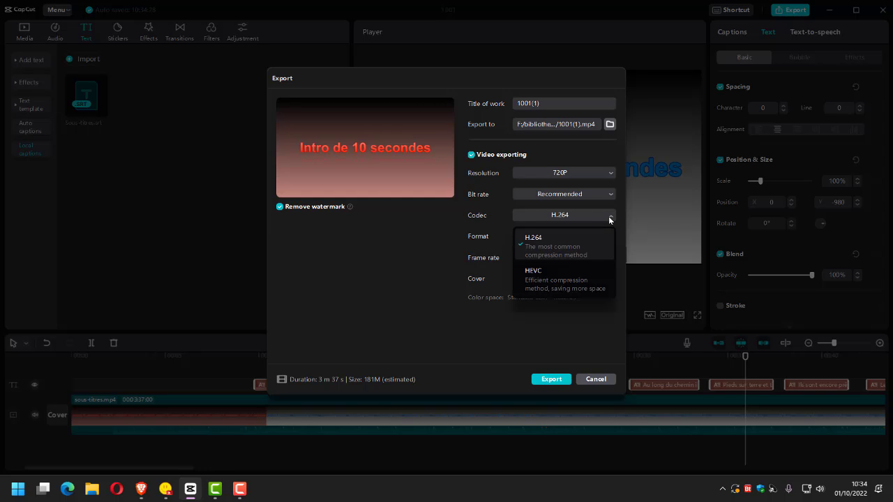
left_click(609, 219)
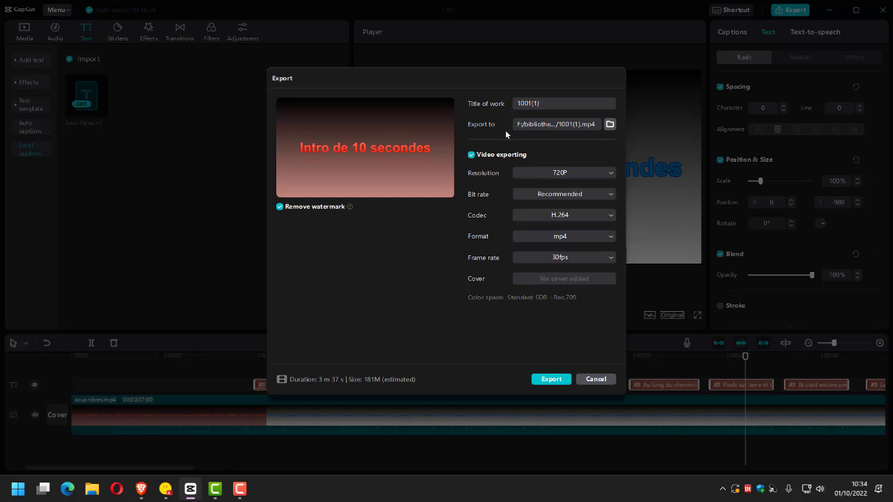
left_click(611, 124)
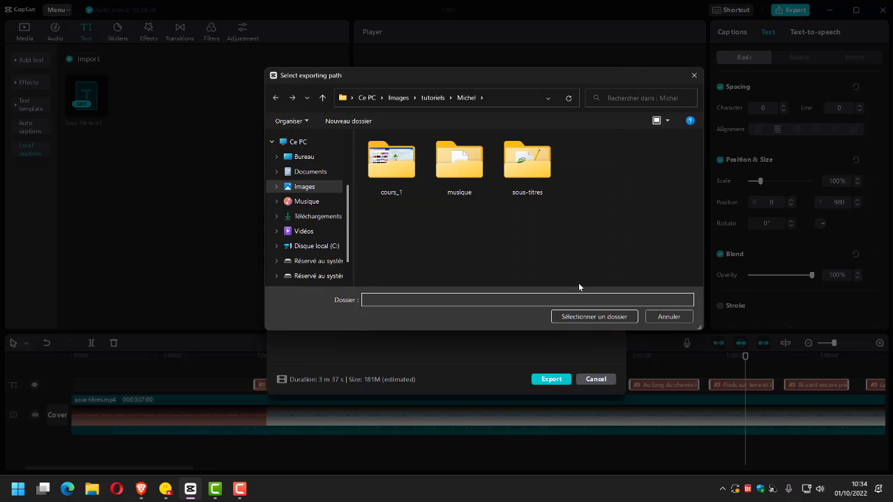
left_click(667, 318)
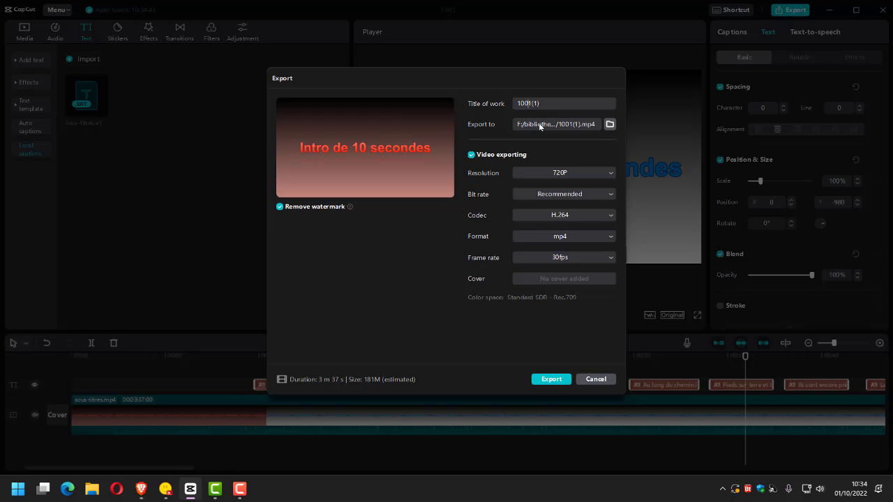
Change a digit of the work's title to 2, export the video as a 720P H.264 mp4 at 30fps, and close the export dialog.
key("BackSpace")
type("2")
left_click(545, 381)
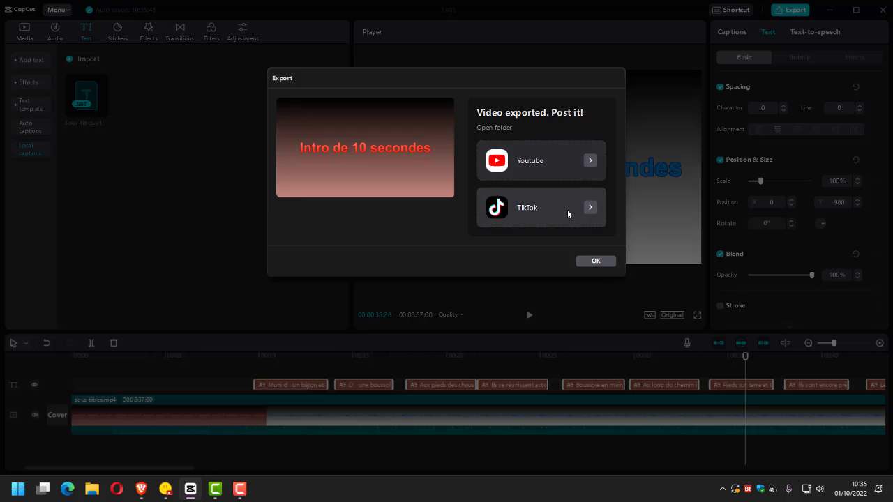
left_click(596, 261)
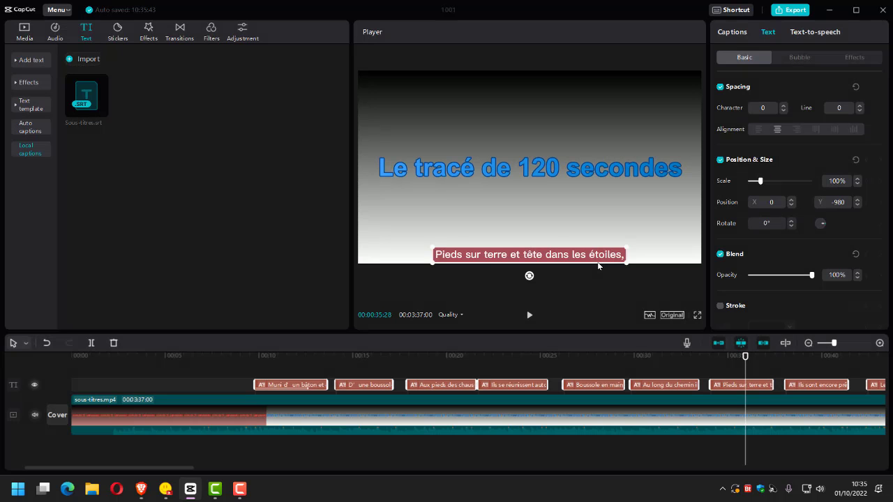
Switch to File Explorer, open the export folder inside Images > tutoriels, and select the exported video 1002(1).mp4 to check its size.
left_click(92, 491)
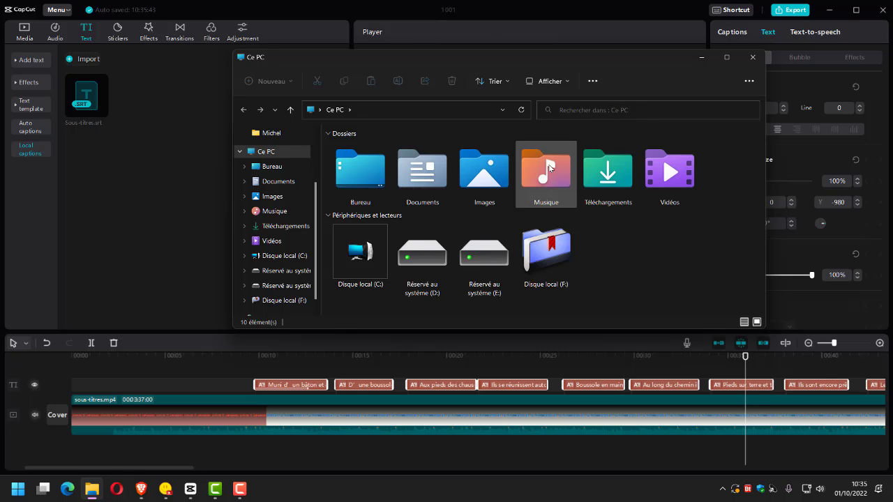
double_click(484, 170)
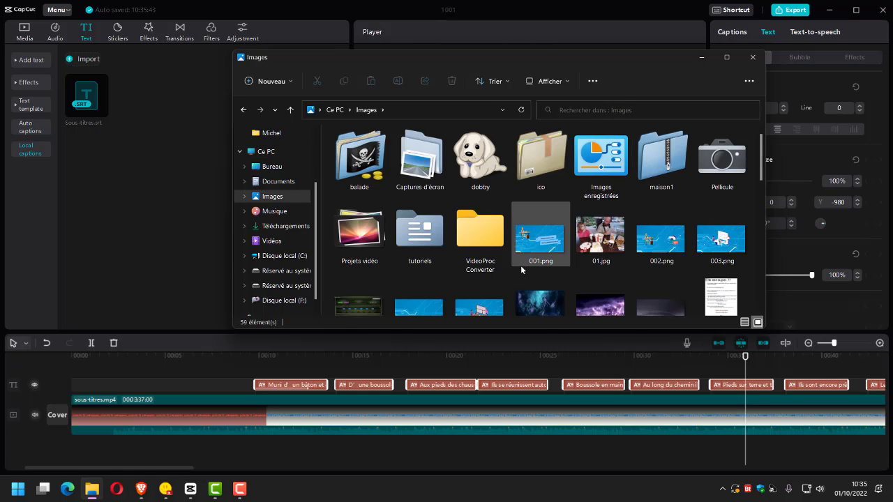
double_click(419, 230)
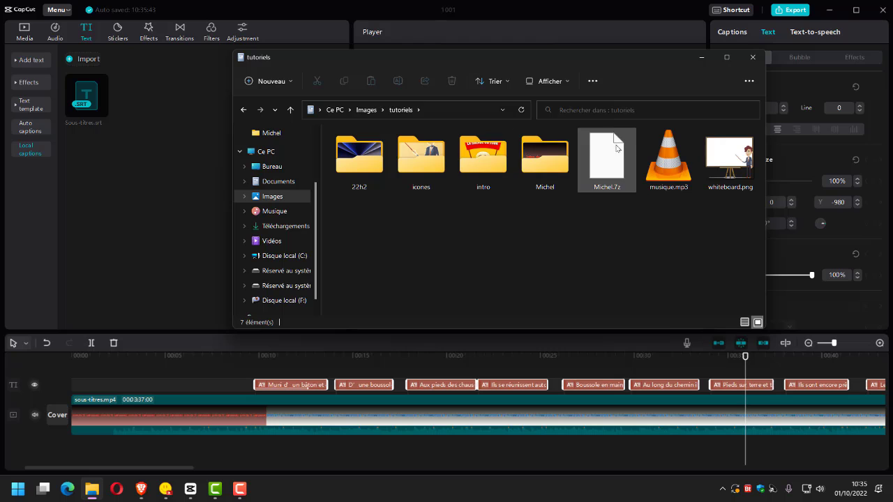
double_click(547, 159)
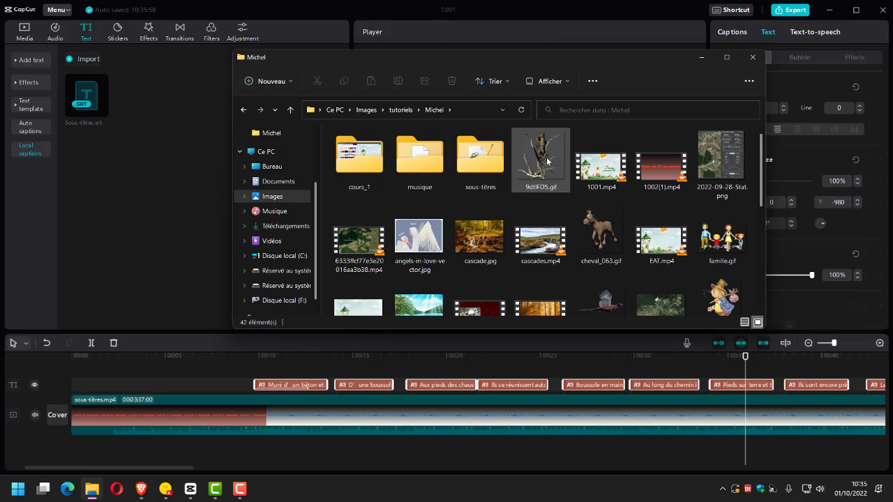
left_click(660, 169)
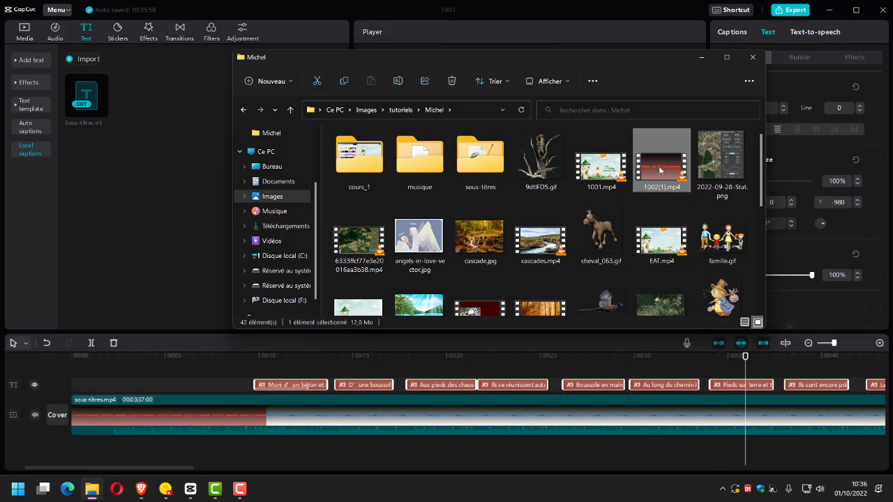
Play 1002(1).mp4 in VLC to check the burned-in subtitles, close the player, and select the file again to check its size.
double_click(659, 170)
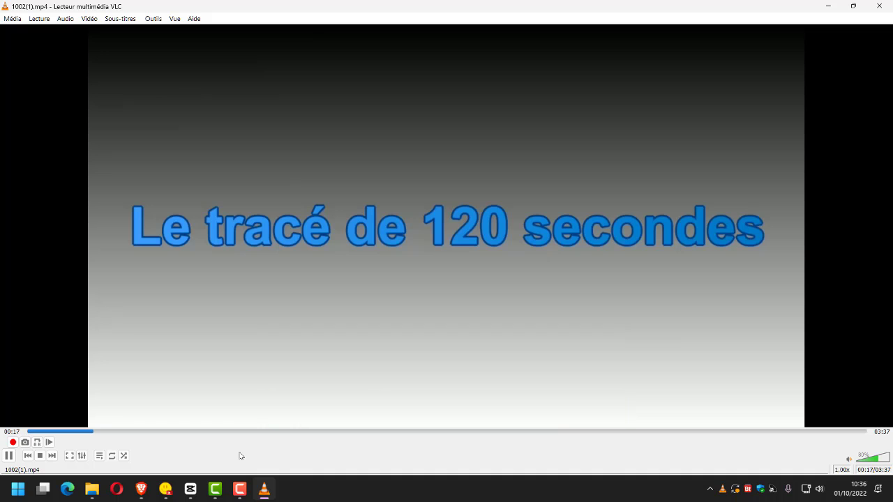
left_click(878, 6)
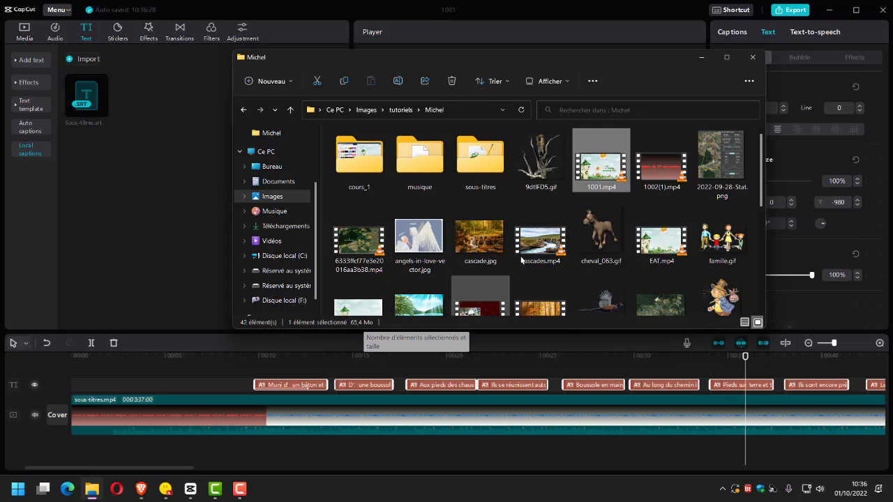
left_click(656, 173)
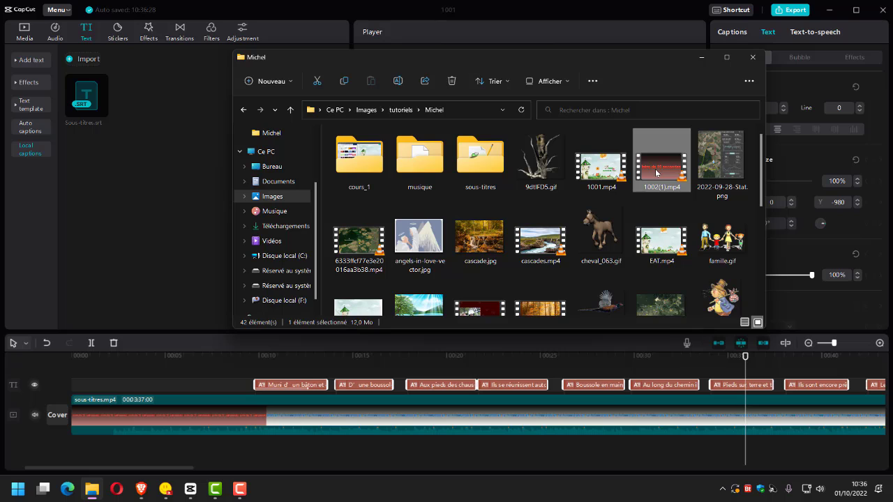